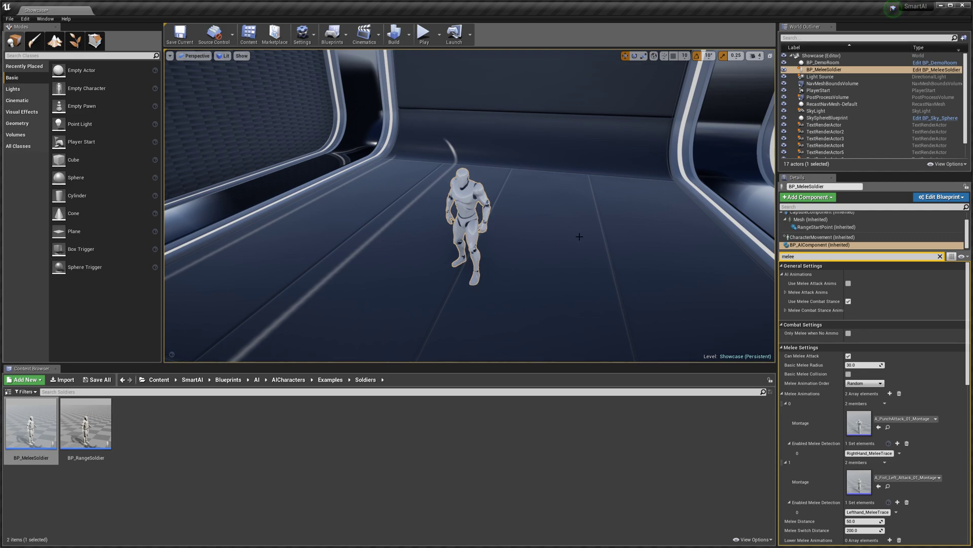
# - Select the soldier's AI component to show two attack montages, Basic Melee Radius 30.0, Melee Distance 50.0
pyautogui.moveTo(536, 221); pyautogui.dragTo(533, 213)
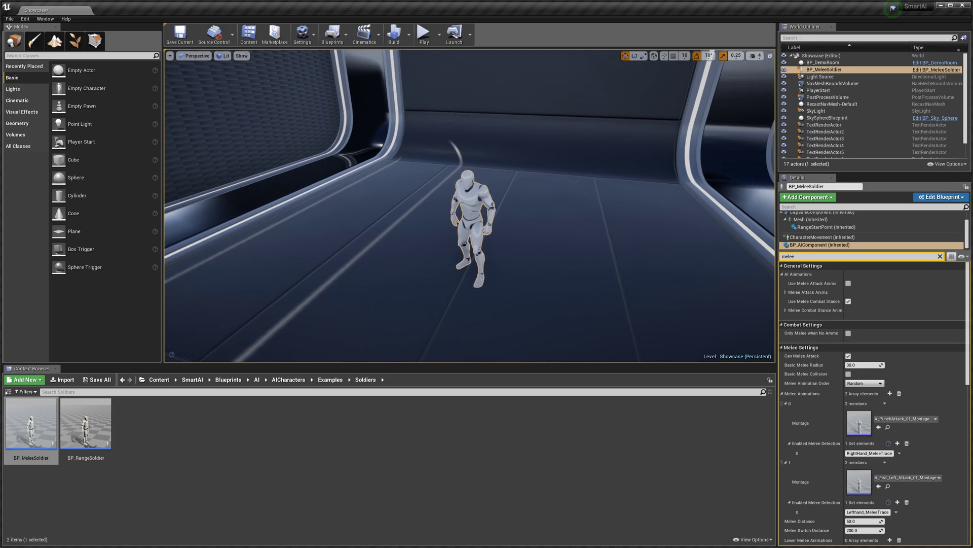
pyautogui.click(842, 245)
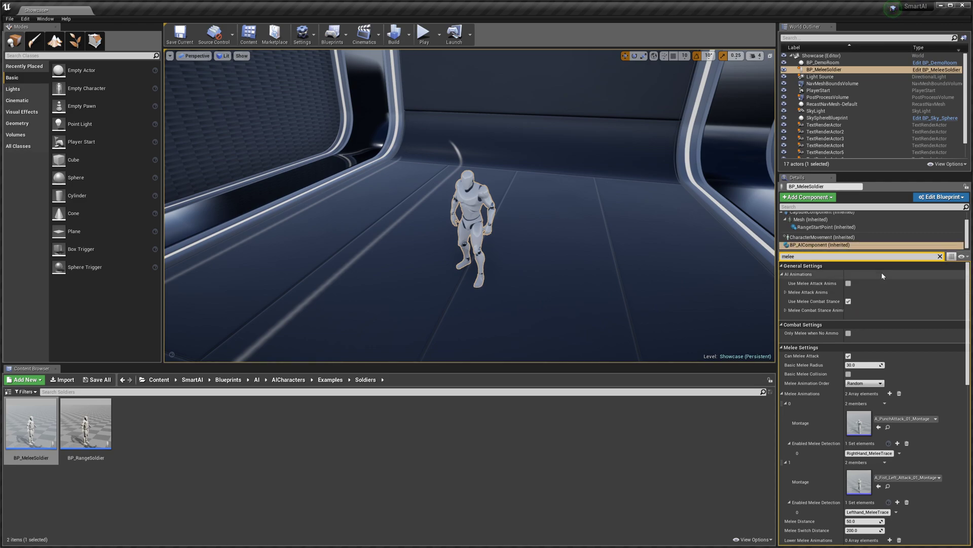
pyautogui.scroll(-2, 879, 281)
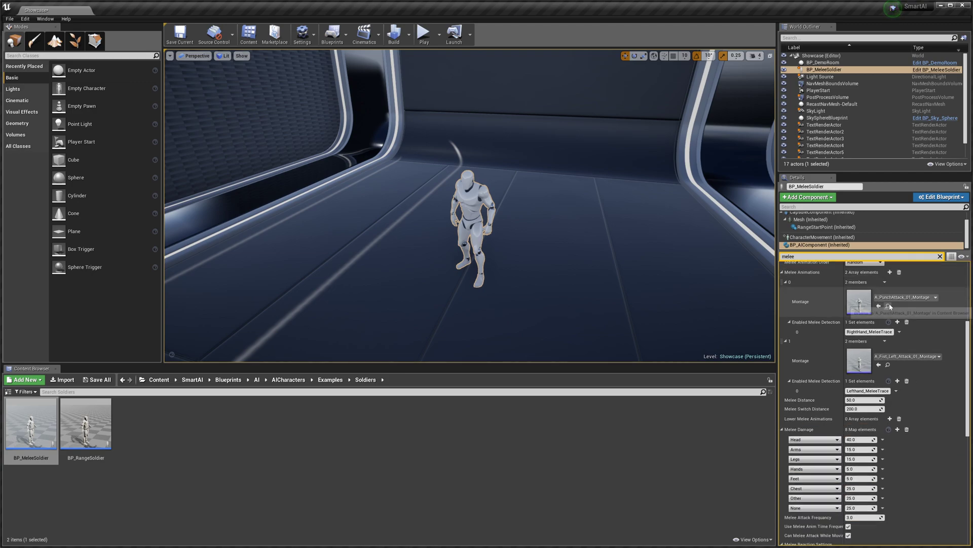
pyautogui.scroll(1, 891, 306)
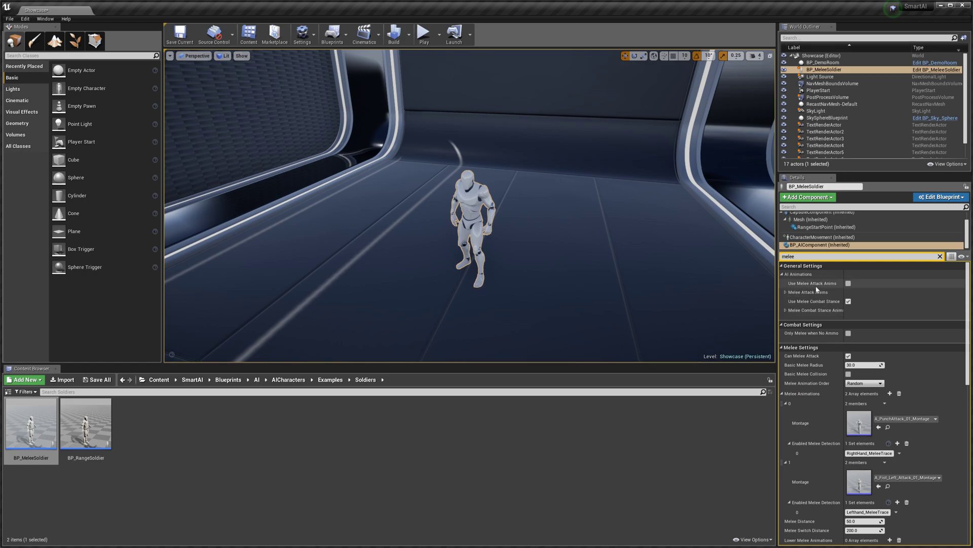
# - Expand the Melee Attack Anims slots to review them, then collapse them again
pyautogui.click(785, 293)
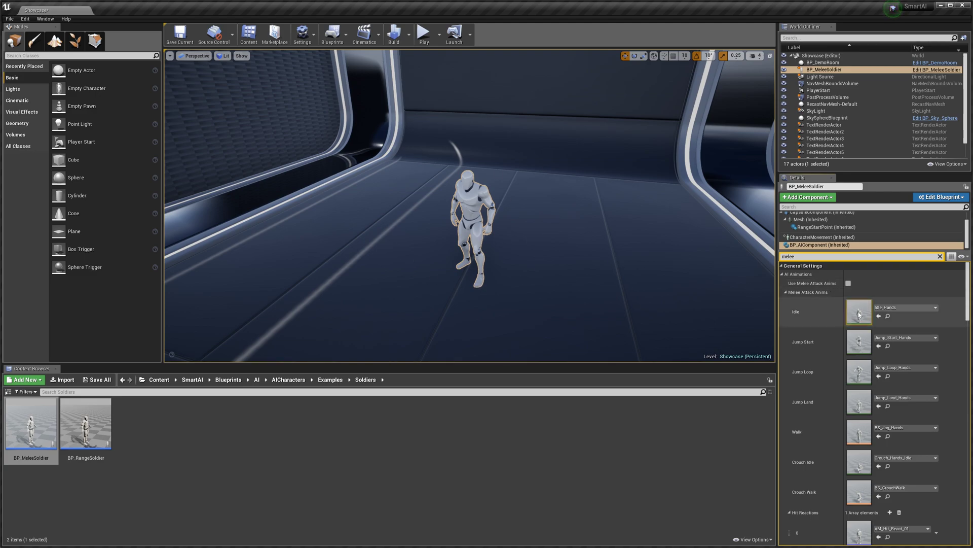
pyautogui.scroll(-3, 820, 328)
pyautogui.scroll(5, 837, 404)
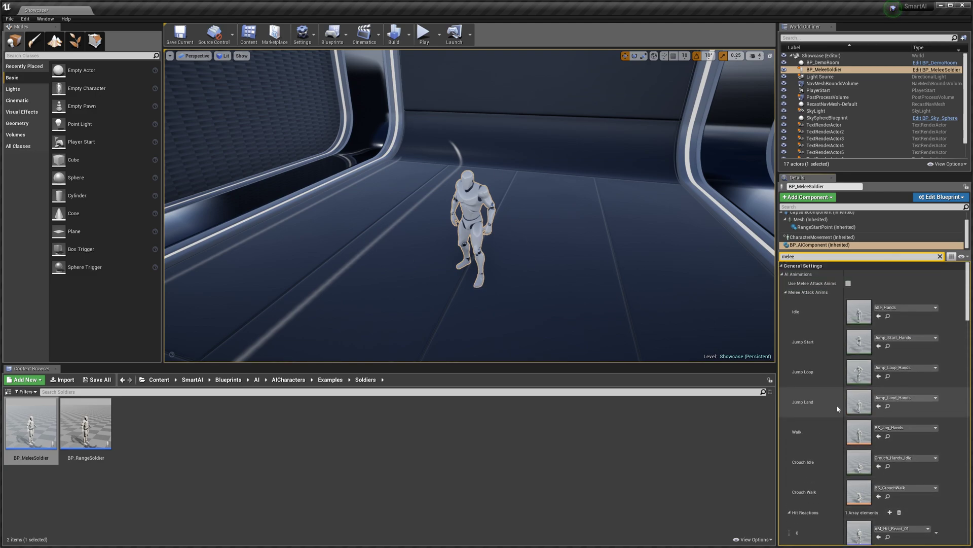
pyautogui.click(843, 292)
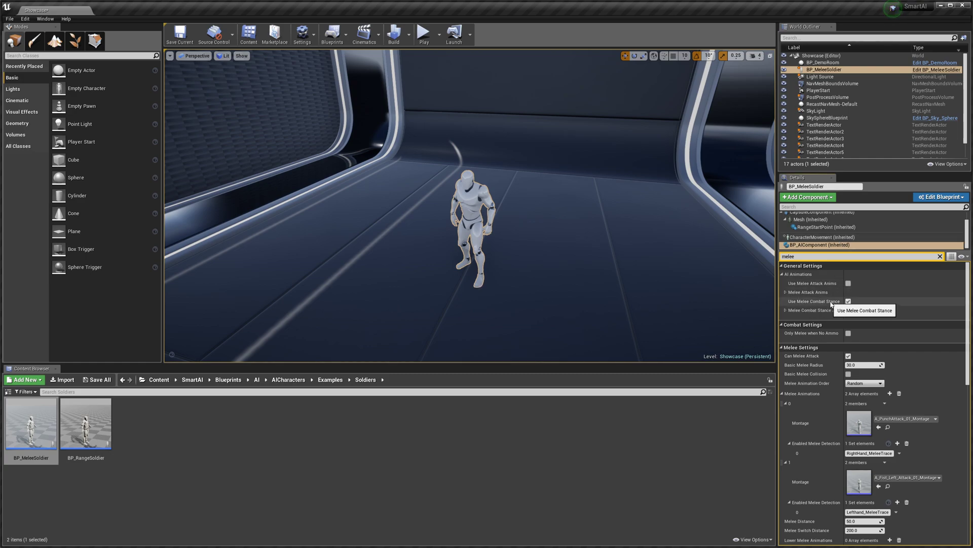
# - Expand and re-collapse the Melee Combat Stance Anims slots, then move the view closer to the soldier
pyautogui.click(786, 309)
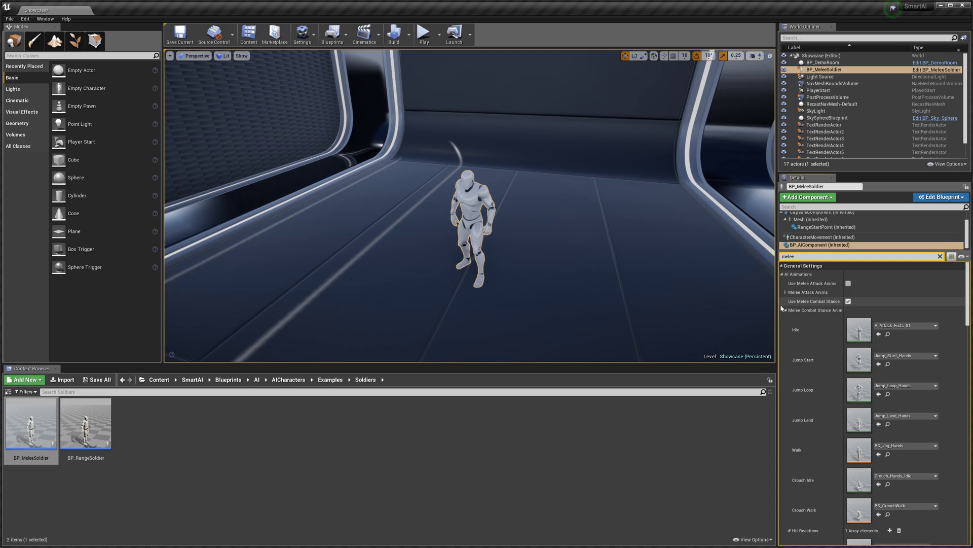
pyautogui.click(785, 311)
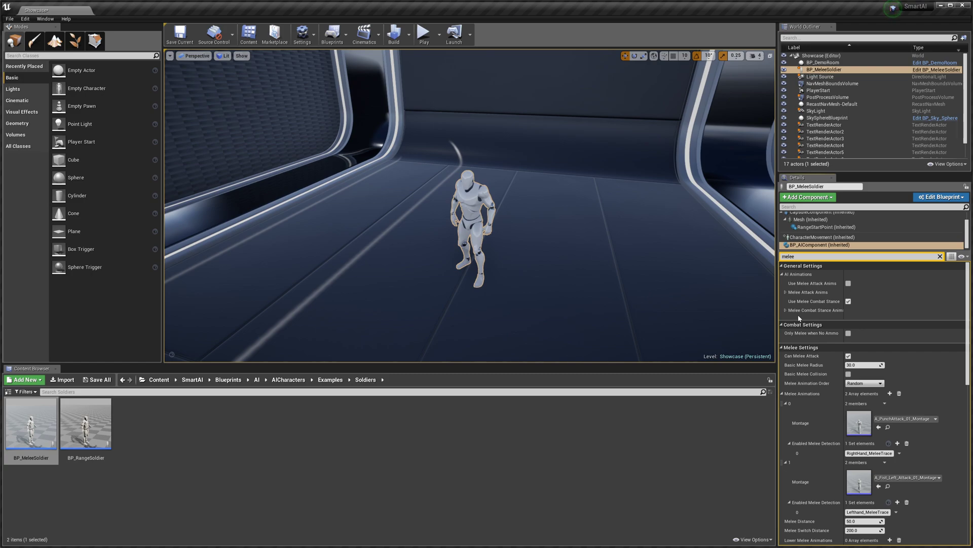
pyautogui.moveTo(460, 243); pyautogui.dragTo(451, 234)
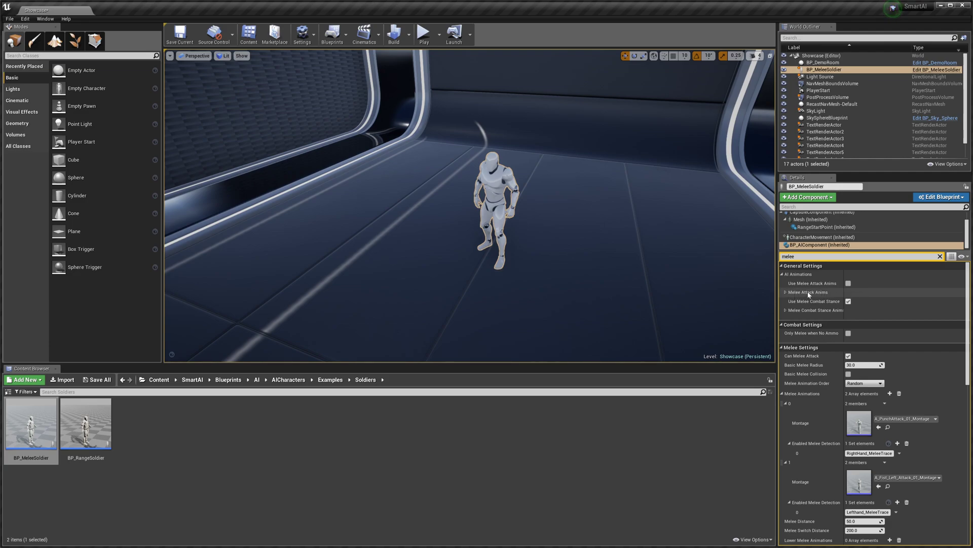
pyautogui.scroll(-1, 826, 297)
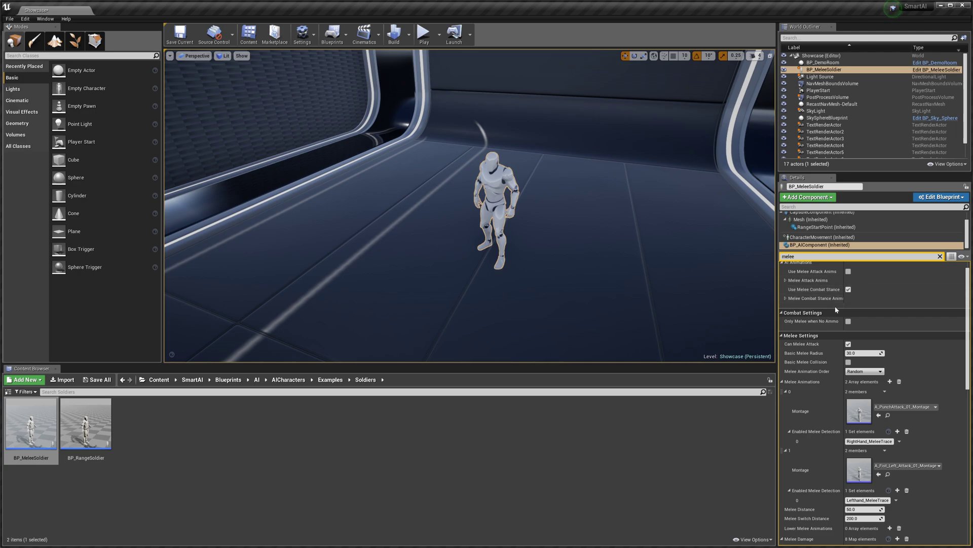
pyautogui.moveTo(813, 325)
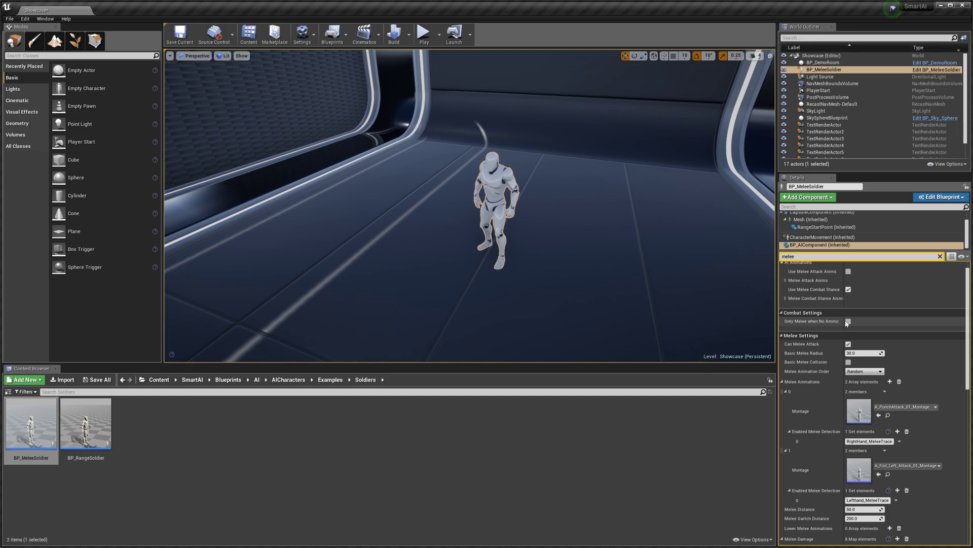
pyautogui.scroll(-3, 819, 342)
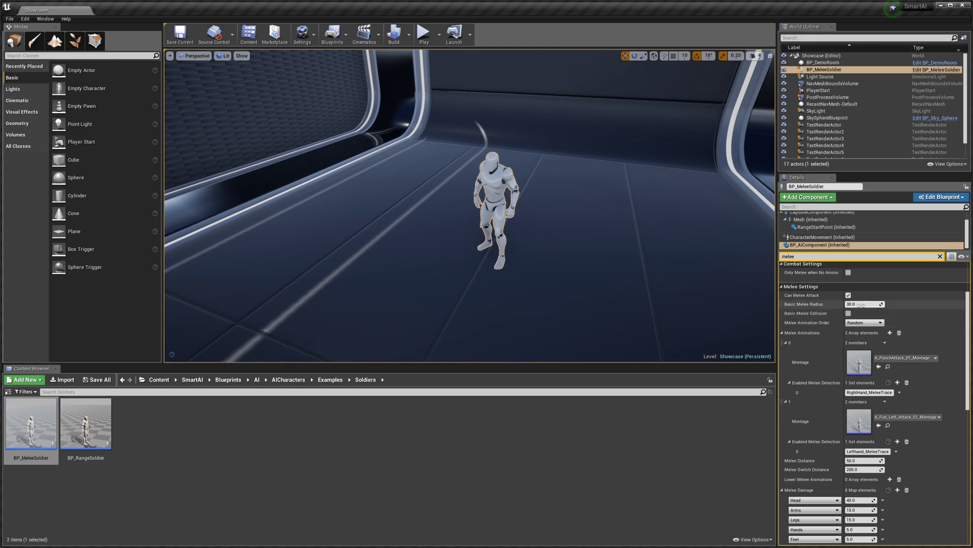
pyautogui.scroll(-1, 816, 311)
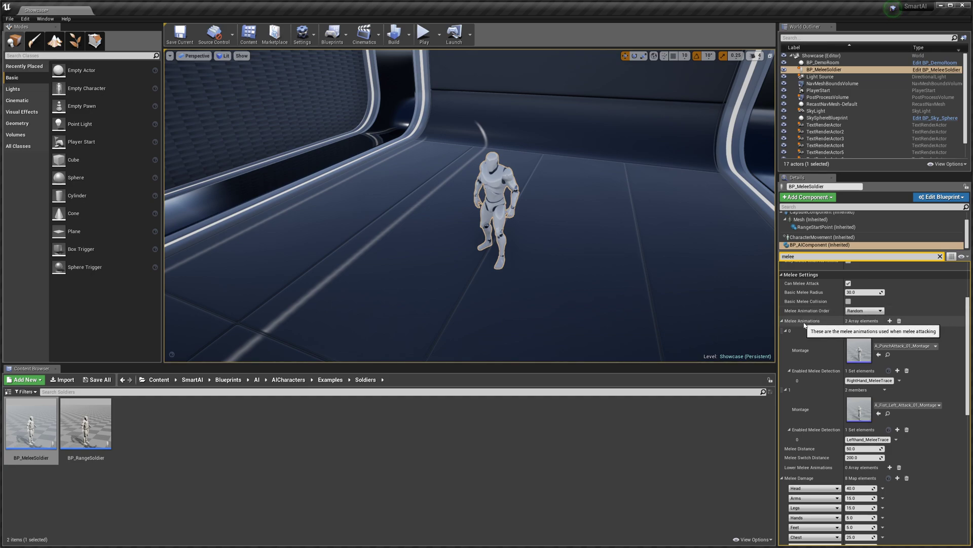
pyautogui.click(865, 310)
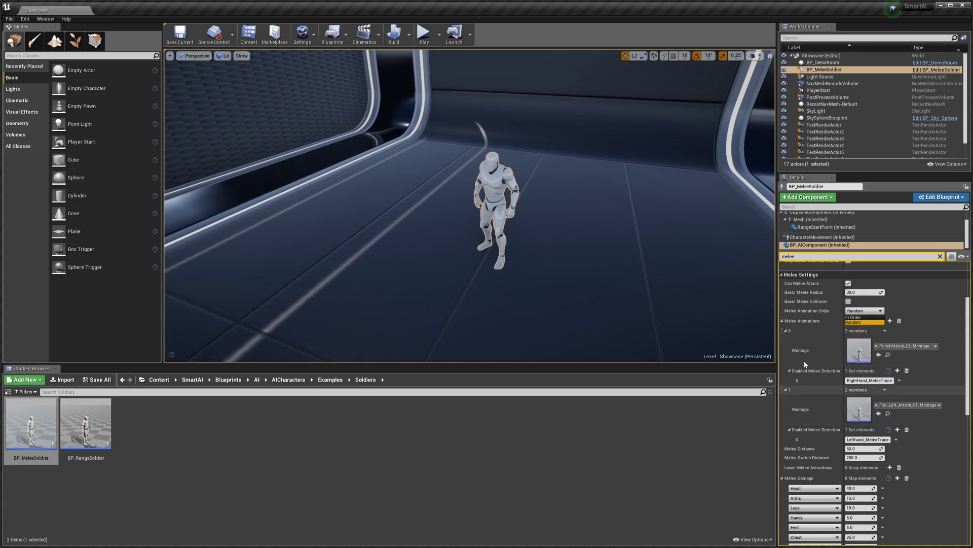
pyautogui.click(862, 322)
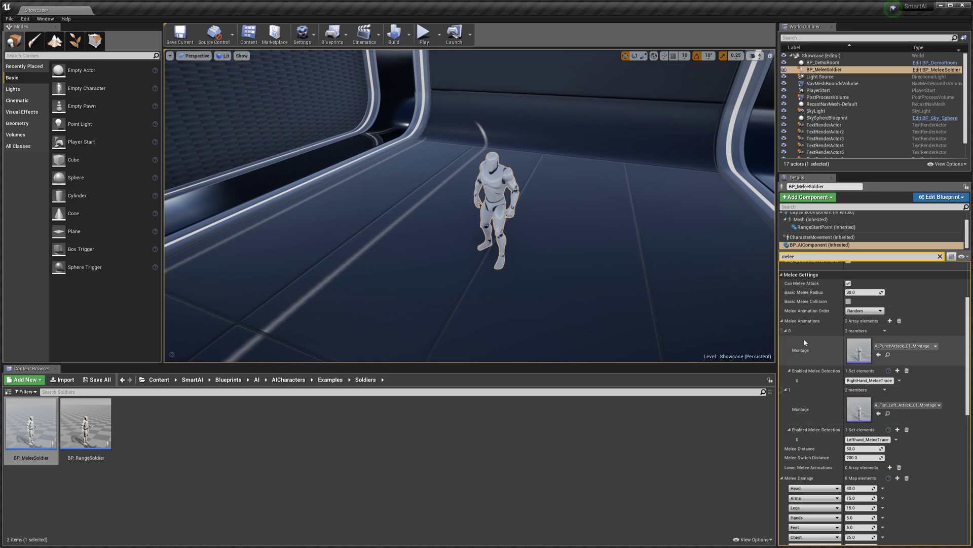
pyautogui.scroll(-2, 805, 334)
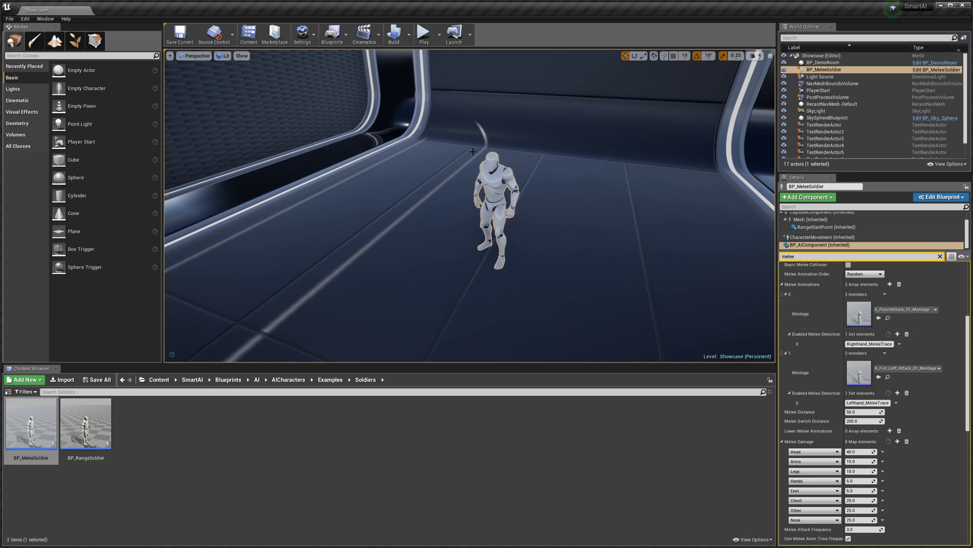
pyautogui.click(835, 246)
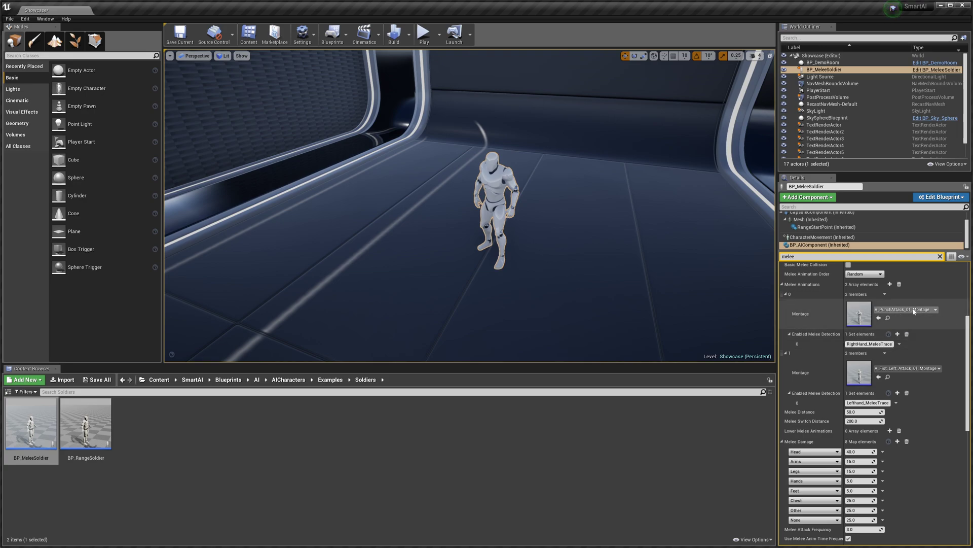
pyautogui.scroll(-1, 907, 354)
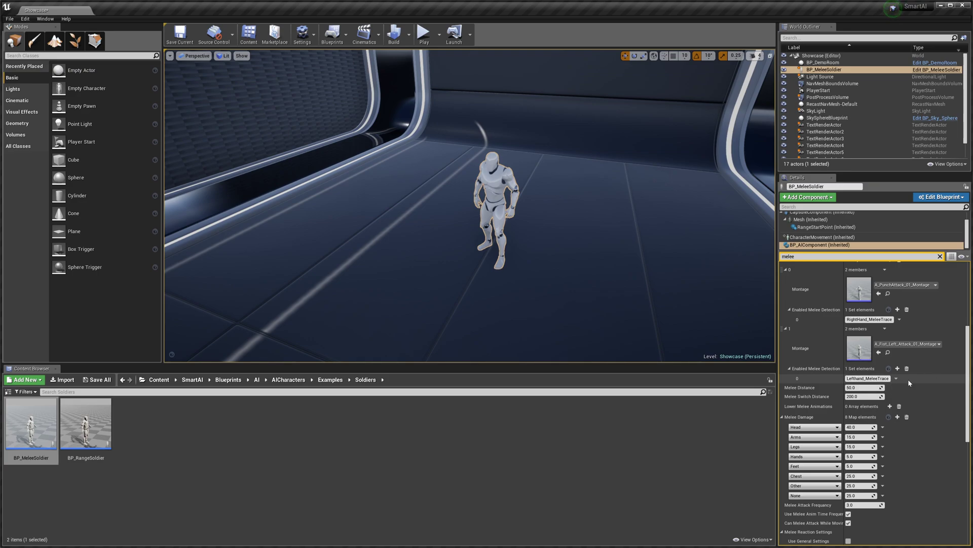
pyautogui.scroll(-1, 890, 381)
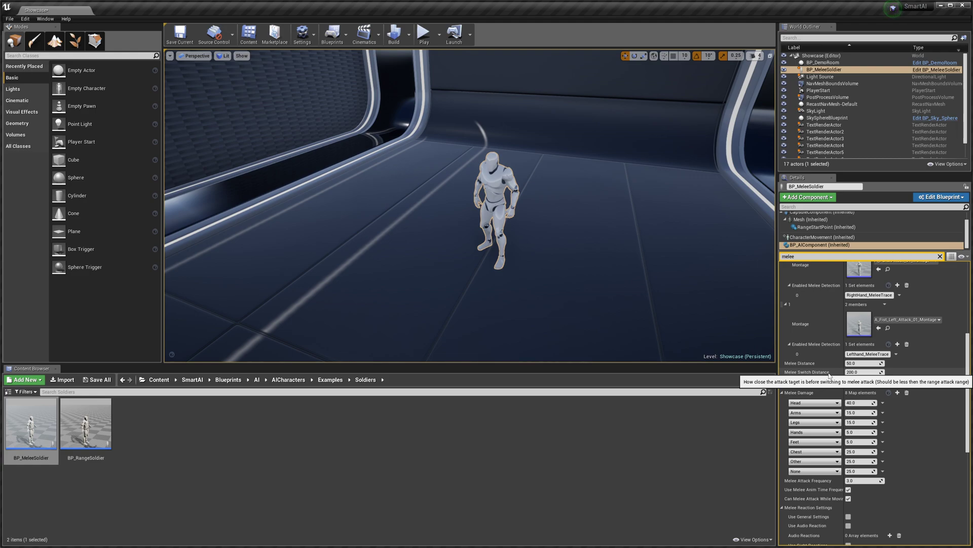
pyautogui.scroll(-1, 827, 377)
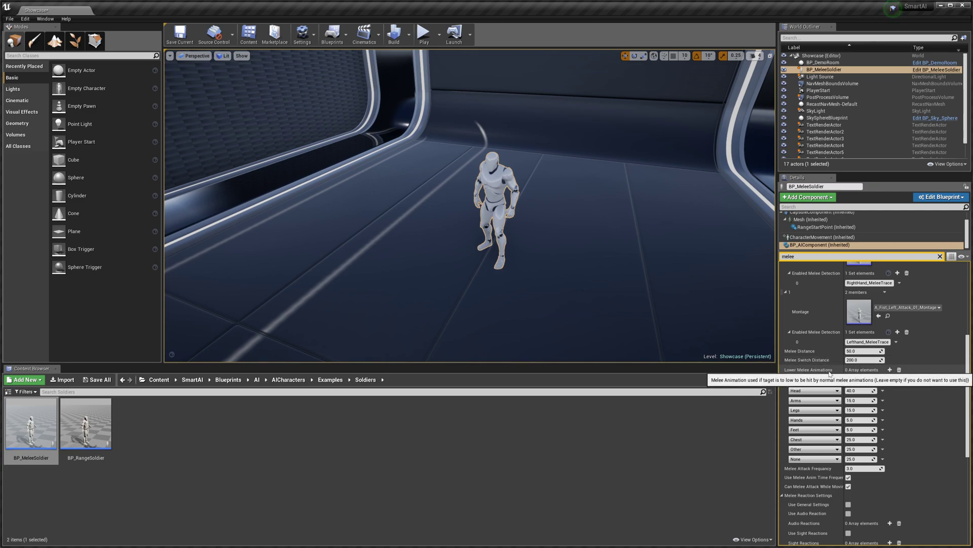
pyautogui.scroll(3, 817, 350)
pyautogui.scroll(2, 816, 345)
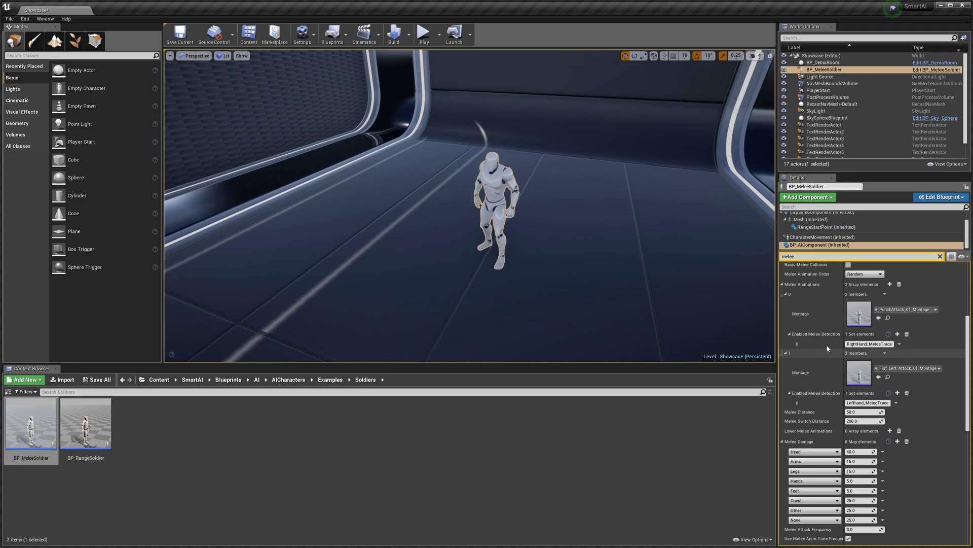
pyautogui.scroll(-3, 814, 375)
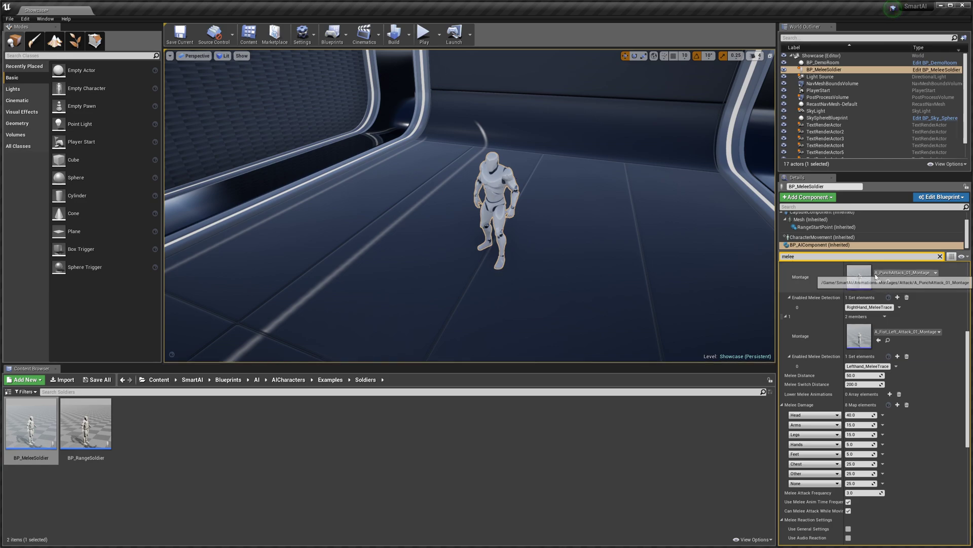
pyautogui.scroll(3, 879, 304)
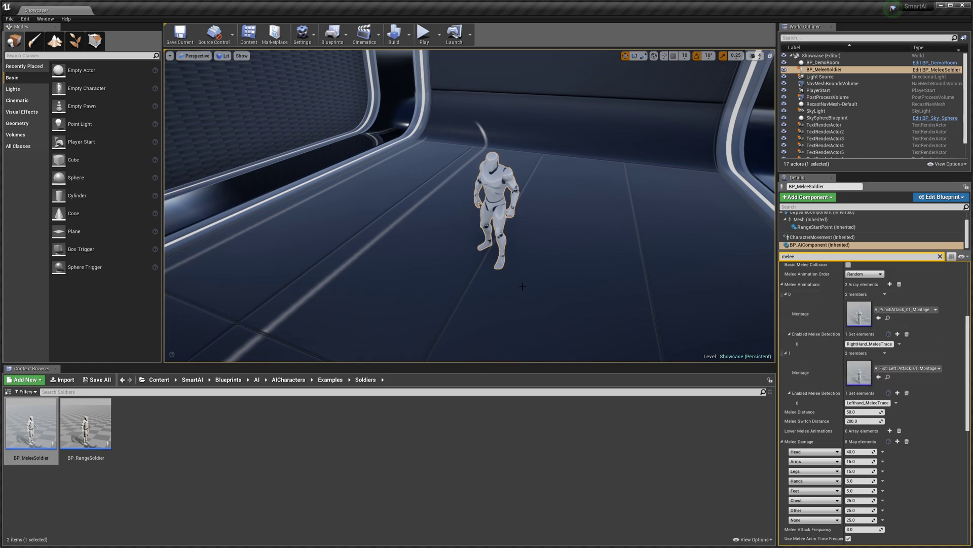
pyautogui.scroll(-3, 835, 397)
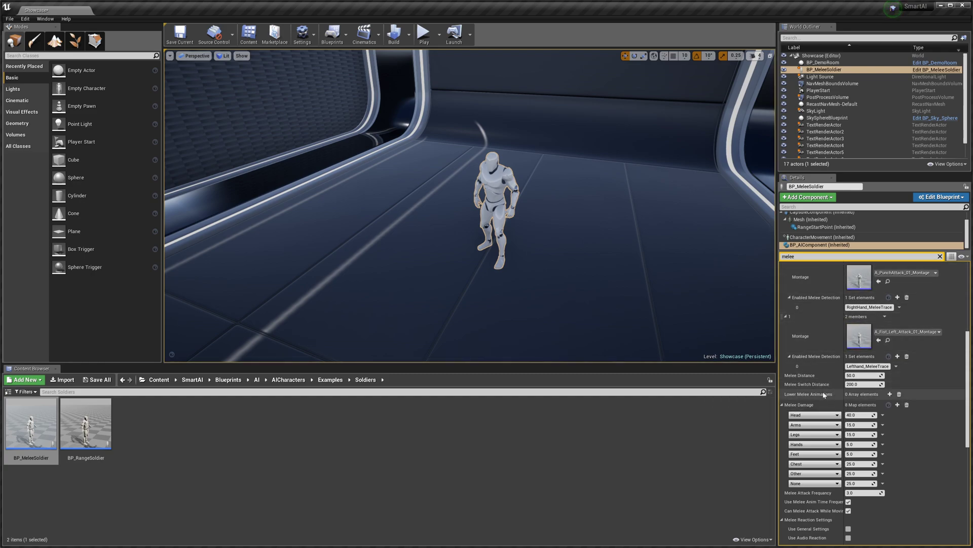
# - Widen the Details name column and enable Use Melee Anim Time Frequency
pyautogui.scroll(-5, 861, 392)
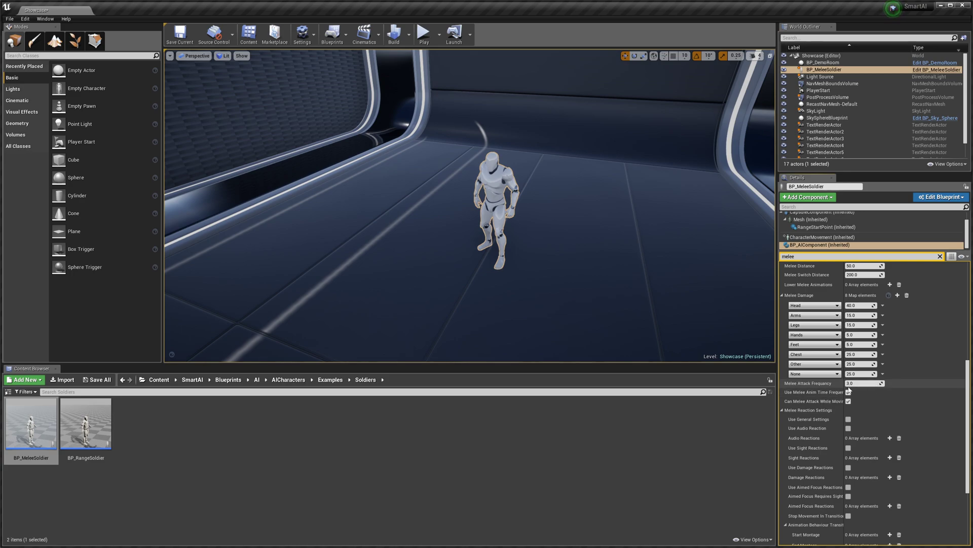
pyautogui.moveTo(845, 390); pyautogui.dragTo(857, 391)
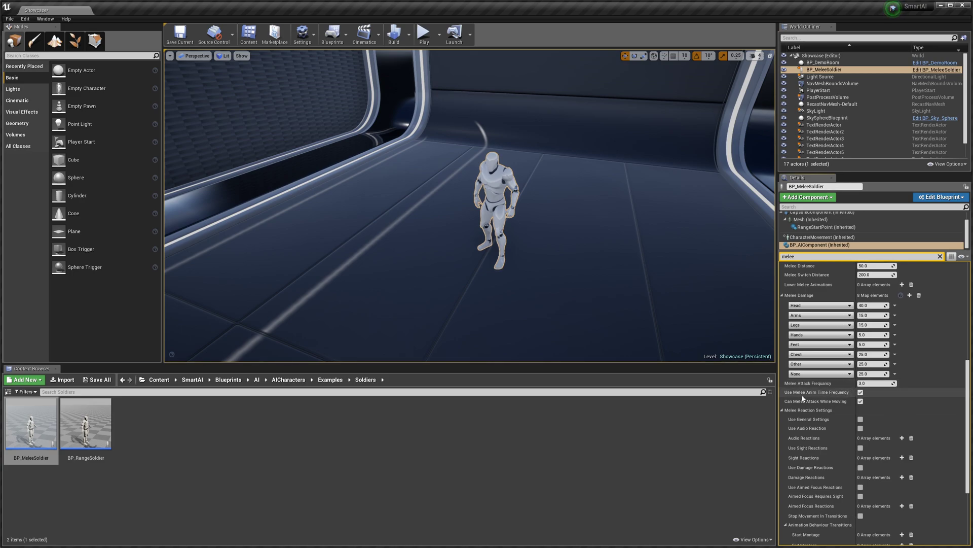
pyautogui.click(861, 392)
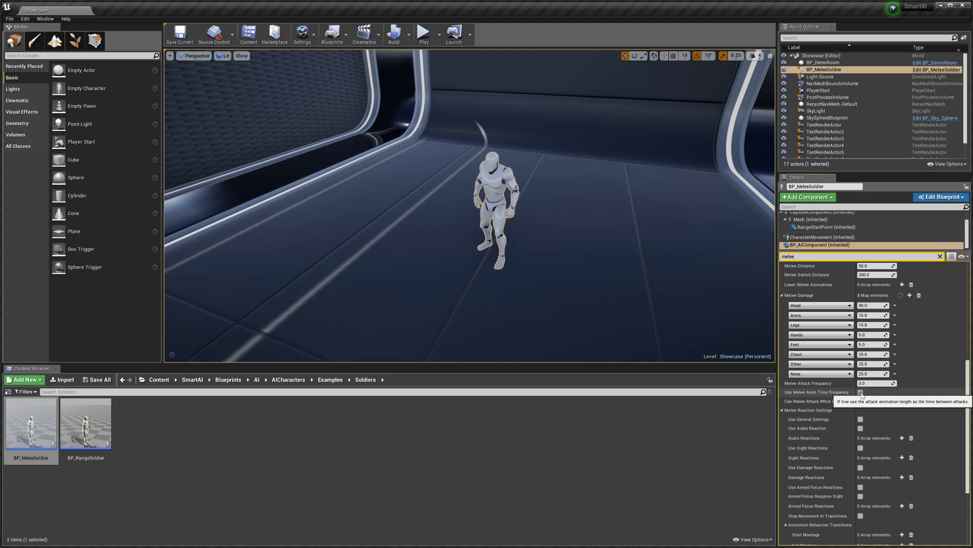
pyautogui.scroll(-1, 868, 394)
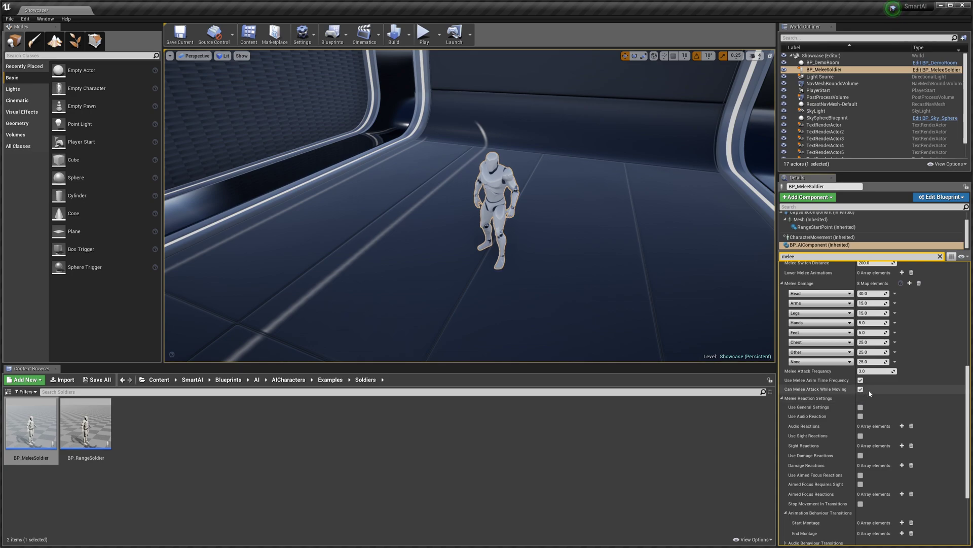
# - Collapse Melee Reaction Settings and browse the Content Browser from AI into the Holdables folder
pyautogui.scroll(-3, 881, 387)
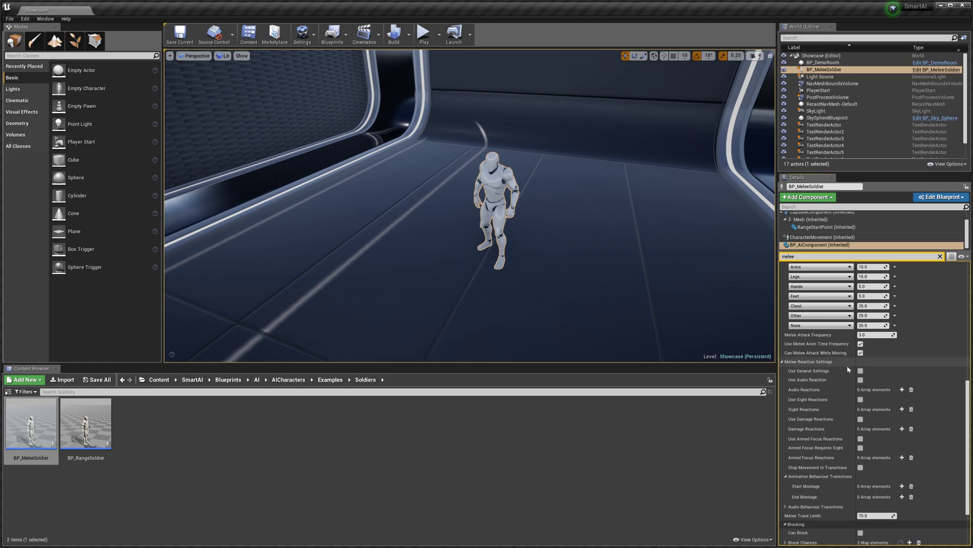
pyautogui.click(783, 362)
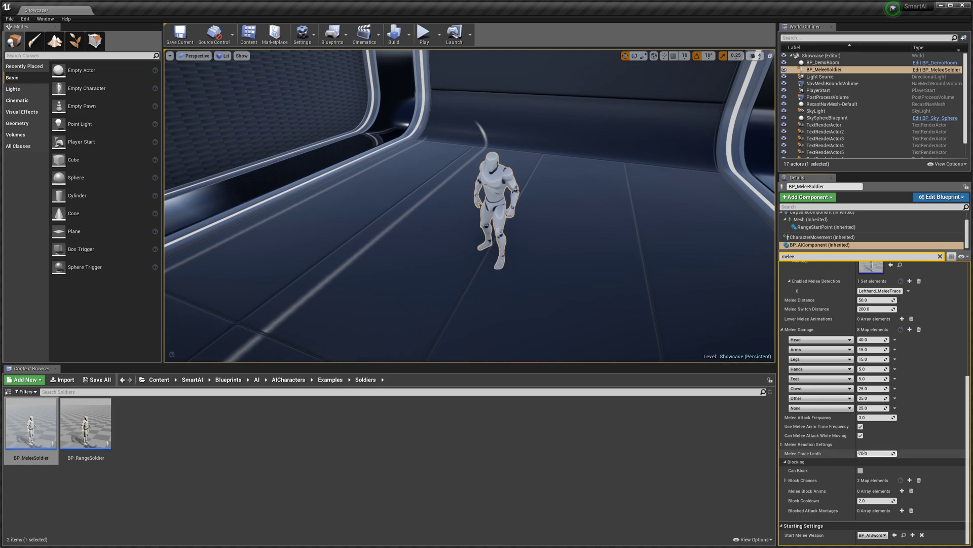
pyautogui.moveTo(863, 454)
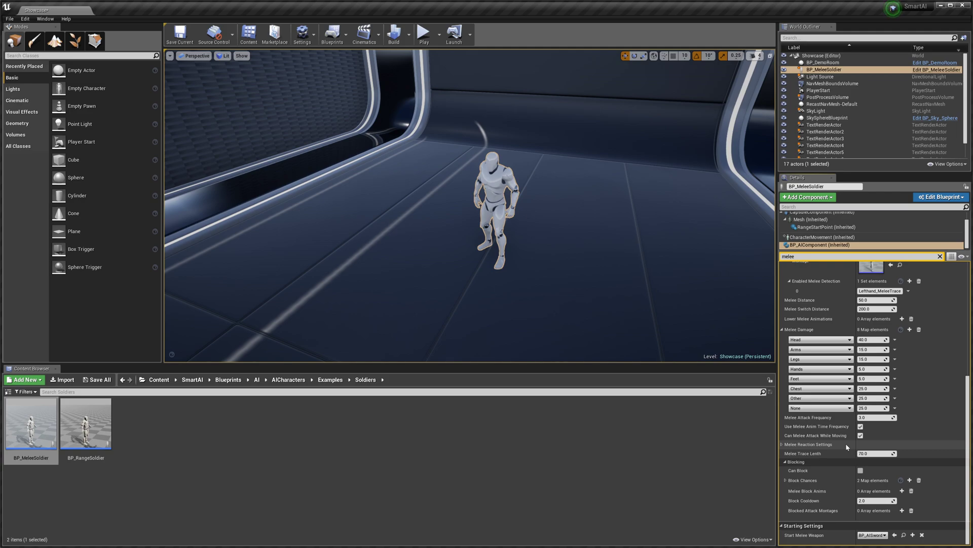
pyautogui.click(494, 441)
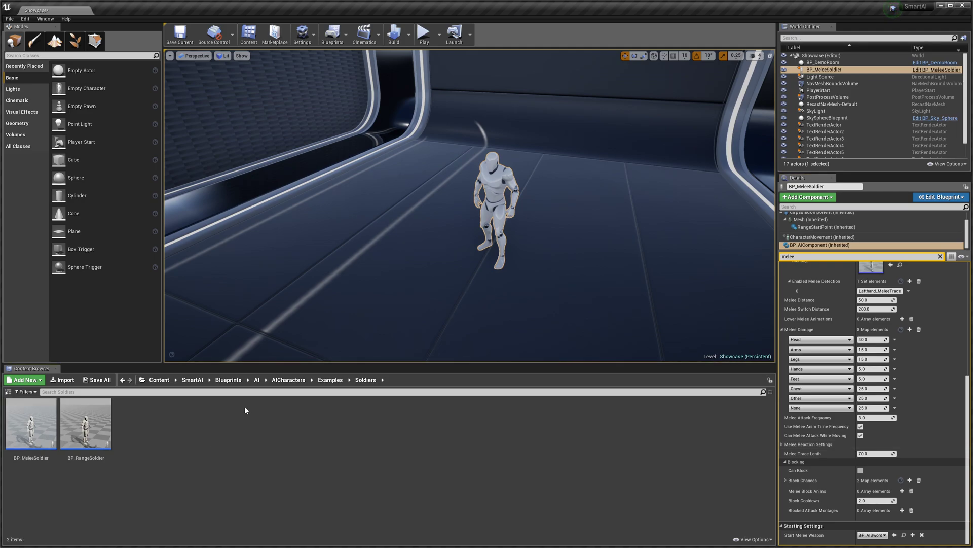
pyautogui.click(256, 379)
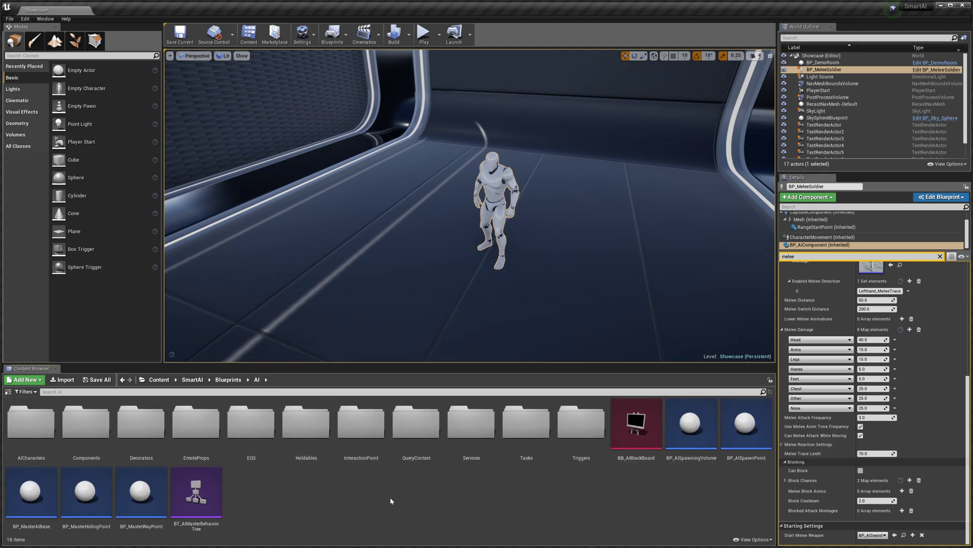
pyautogui.doubleClick(292, 442)
# - Open BP_AISword in a maximized blueprint editor, then return to the Showcase level
pyautogui.doubleClick(140, 432)
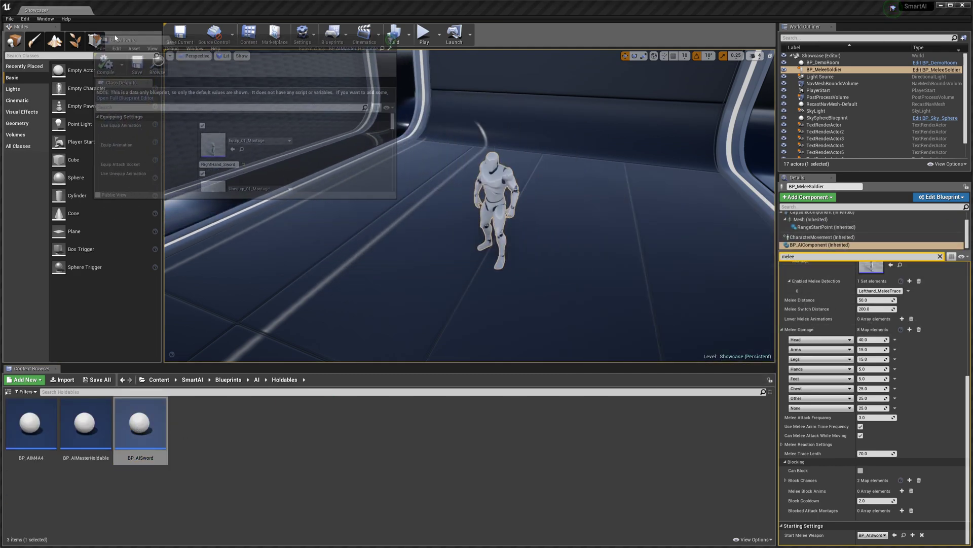
pyautogui.doubleClick(115, 38)
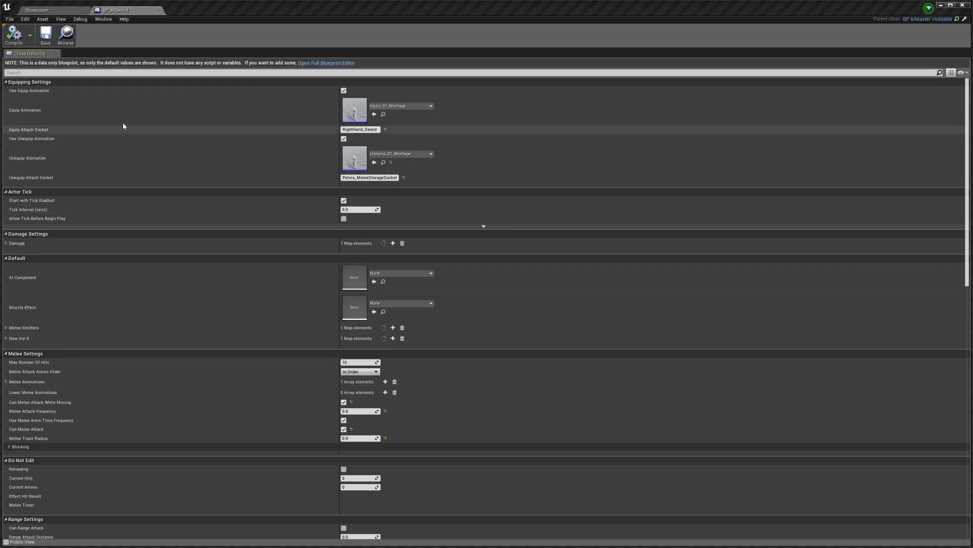
pyautogui.click(51, 10)
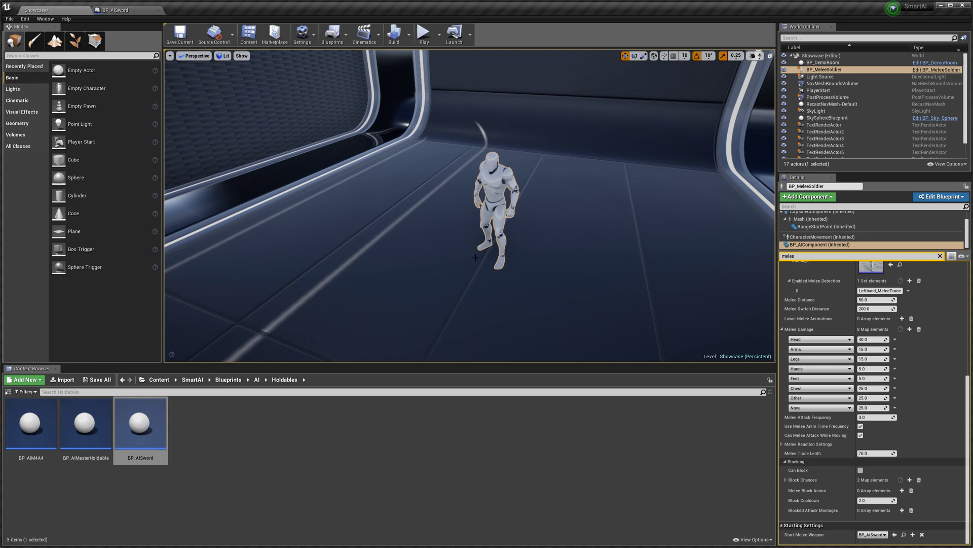
# - Reopen BP_AISword's defaults and expand Melee Animations (Axe_Attack_01_Montage) and the Blocking category
pyautogui.doubleClick(141, 441)
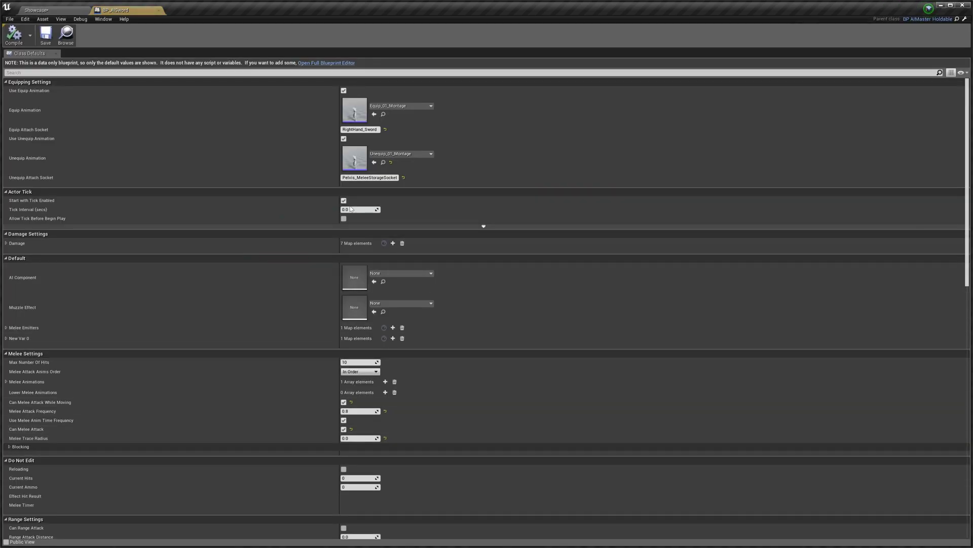
pyautogui.scroll(-5, 154, 289)
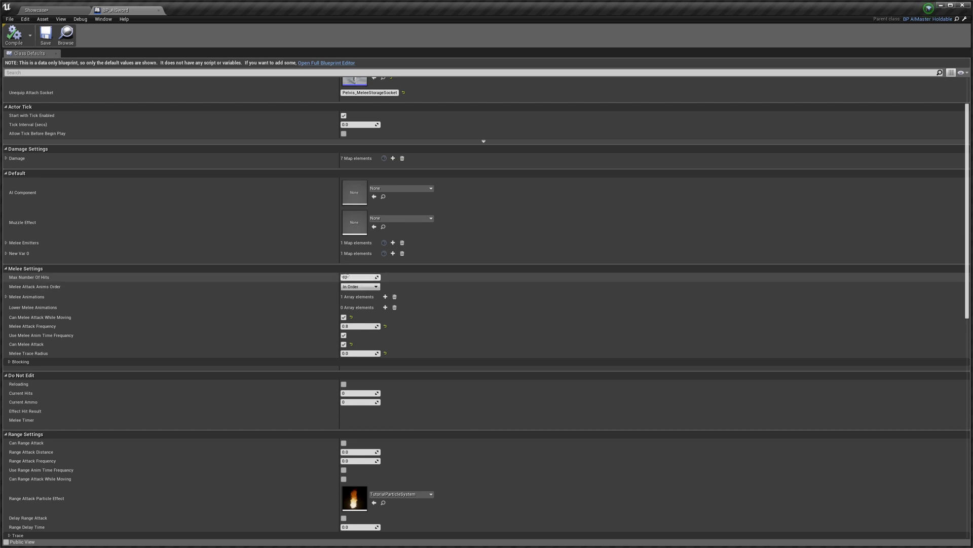
pyautogui.click(75, 297)
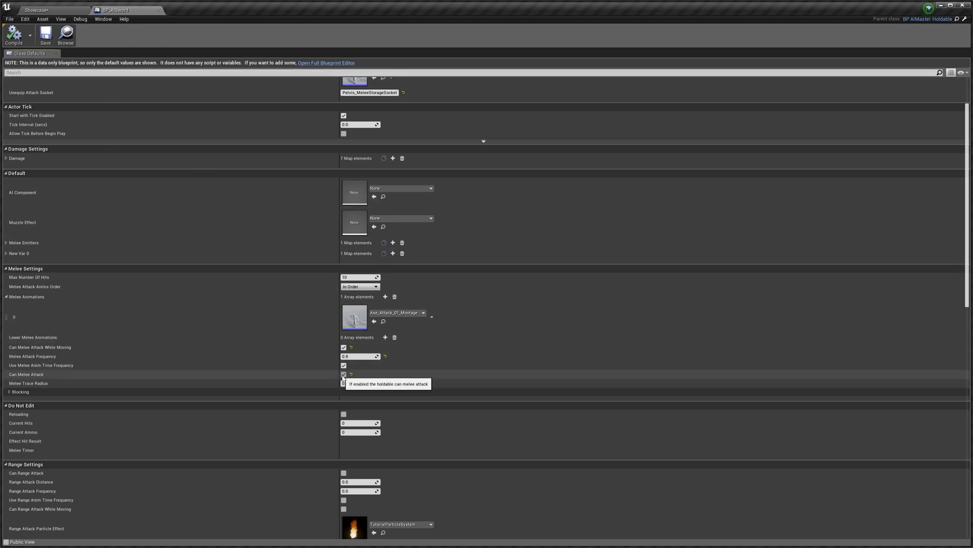
pyautogui.click(258, 392)
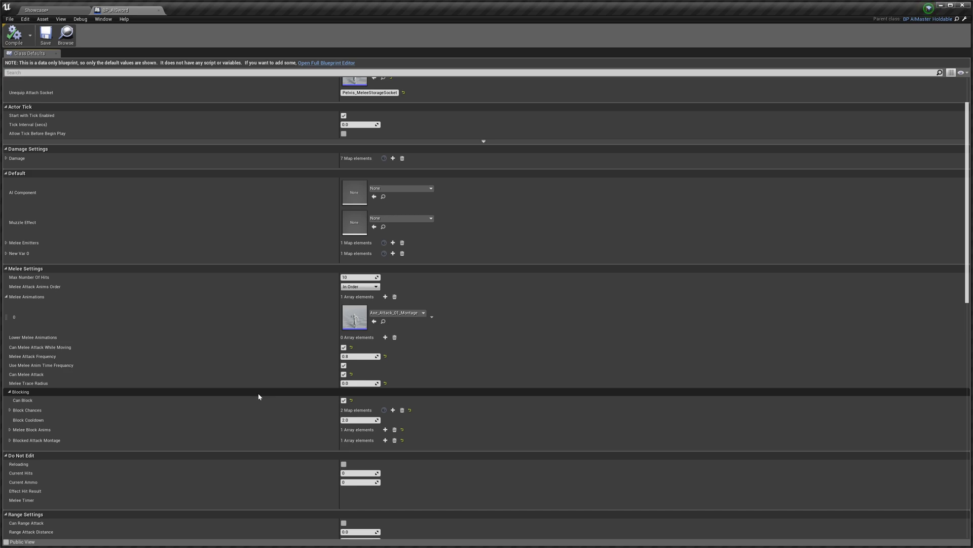
# - Expand Block Chances to show Light Attack and Heavy Attack, leaving the Light Attack value unchanged
pyautogui.scroll(-1, 257, 397)
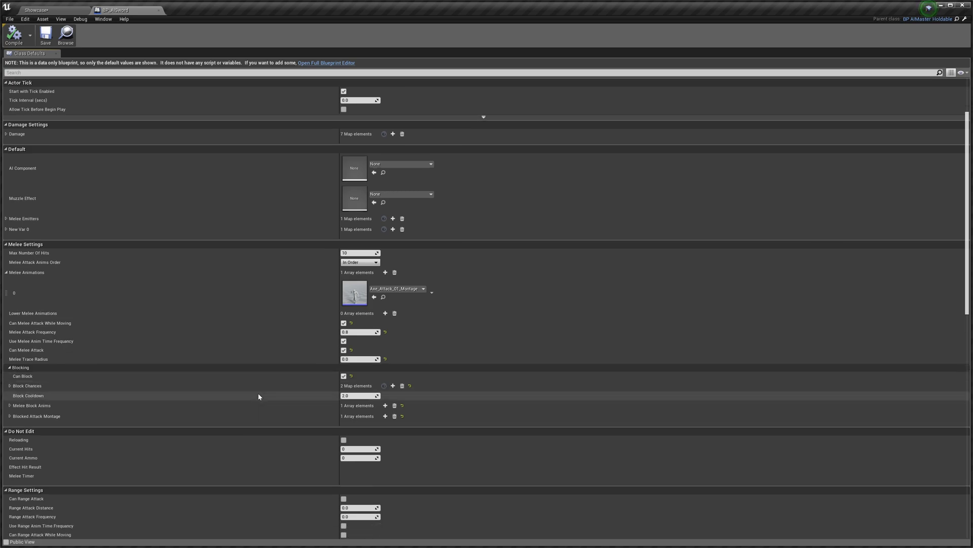
pyautogui.click(10, 386)
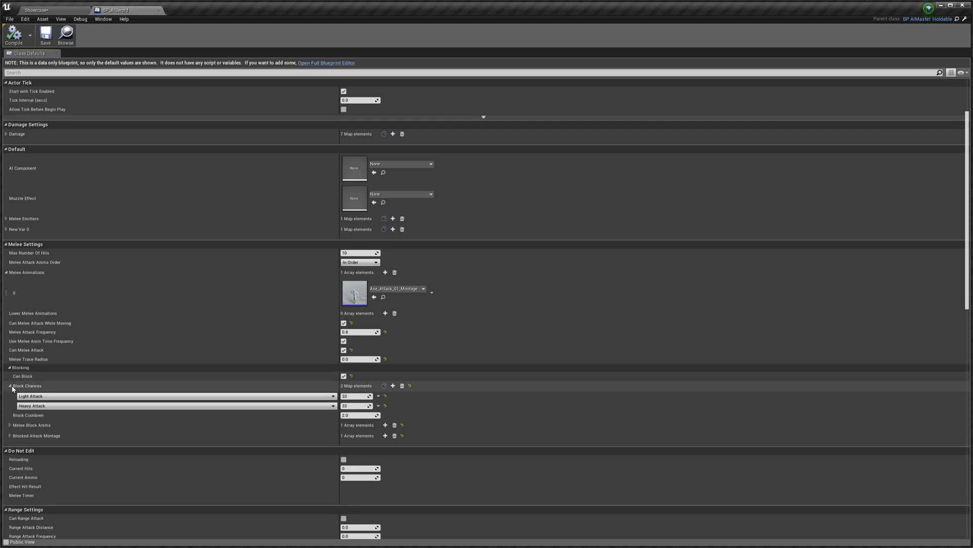
pyautogui.click(353, 397)
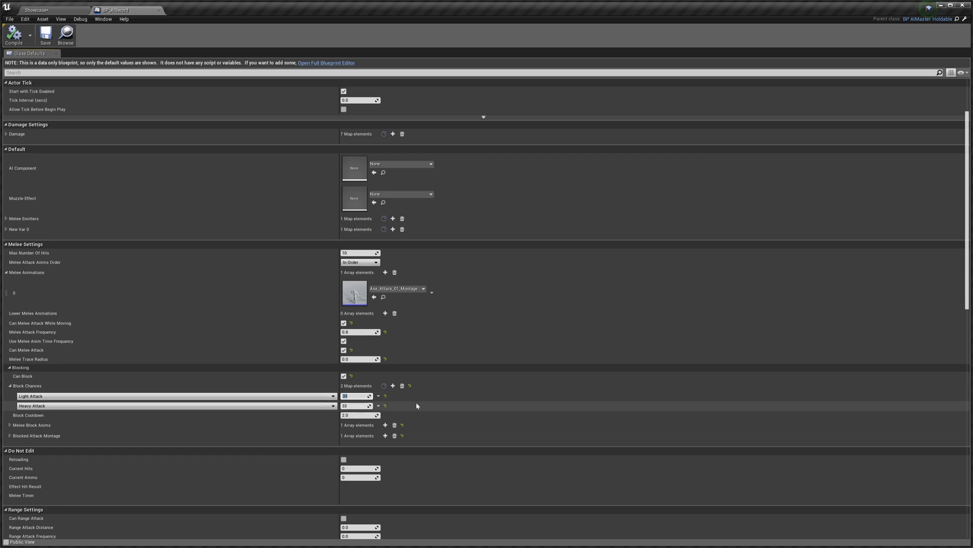
pyautogui.click(406, 421)
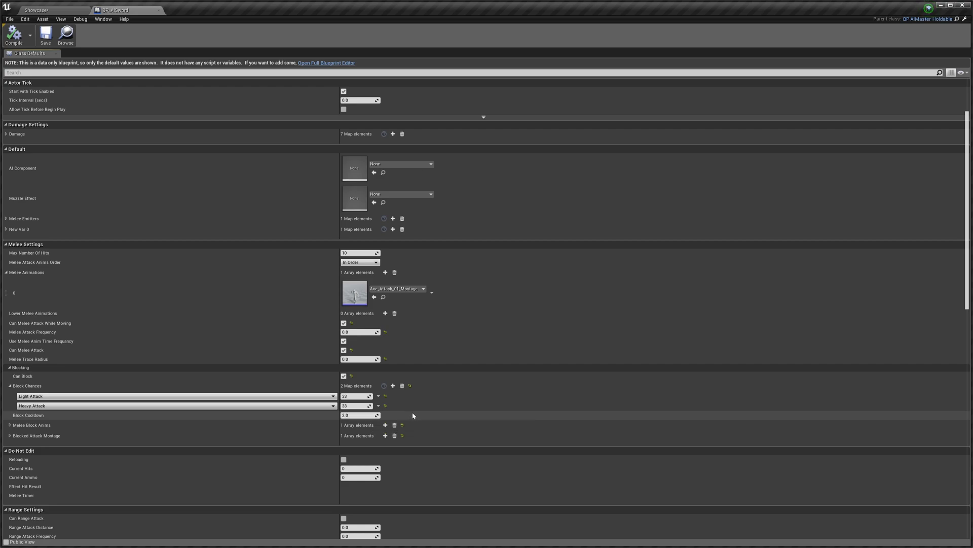
# - Expand Melee Block Anims and Blocked Attack Montage, both using A_SwordBlock_01_Montage
pyautogui.click(111, 424)
pyautogui.scroll(-2, 130, 425)
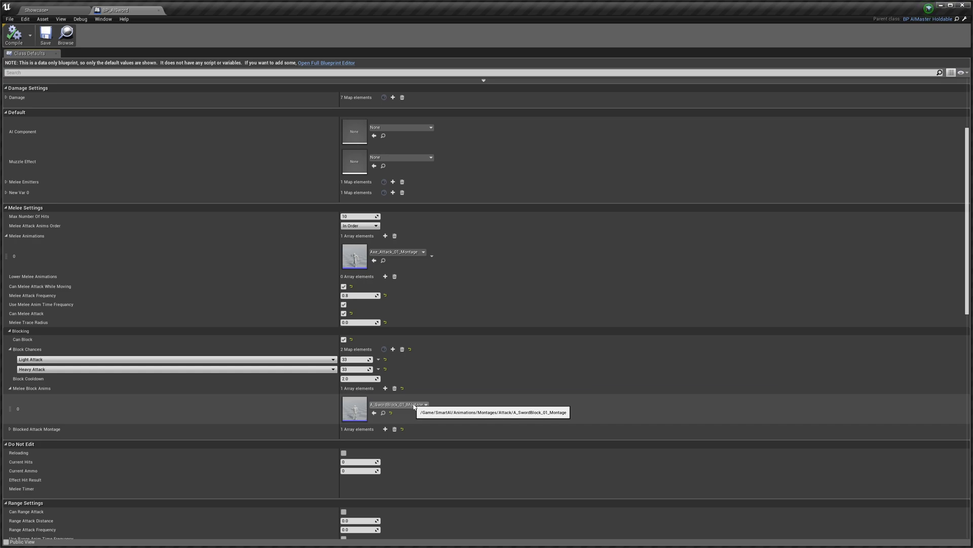
pyautogui.click(120, 430)
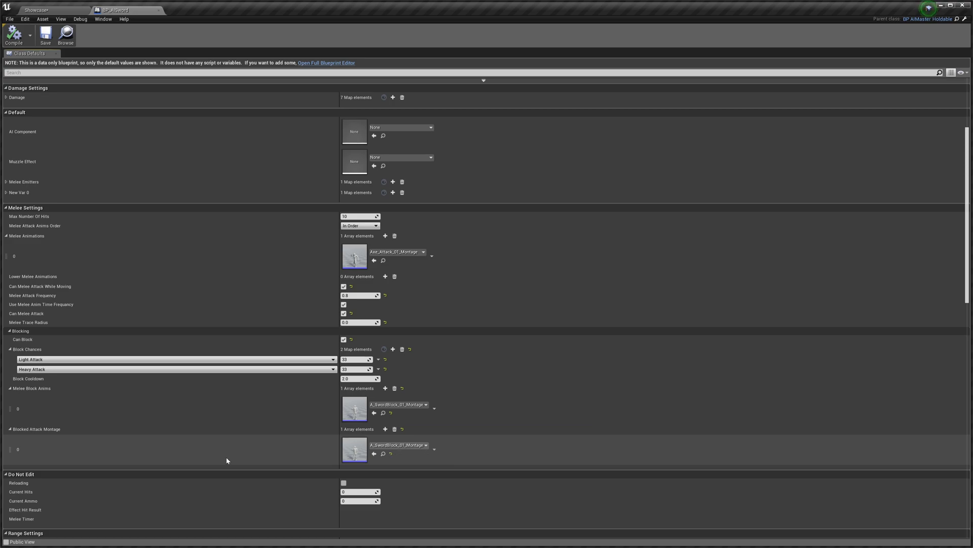
pyautogui.click(55, 10)
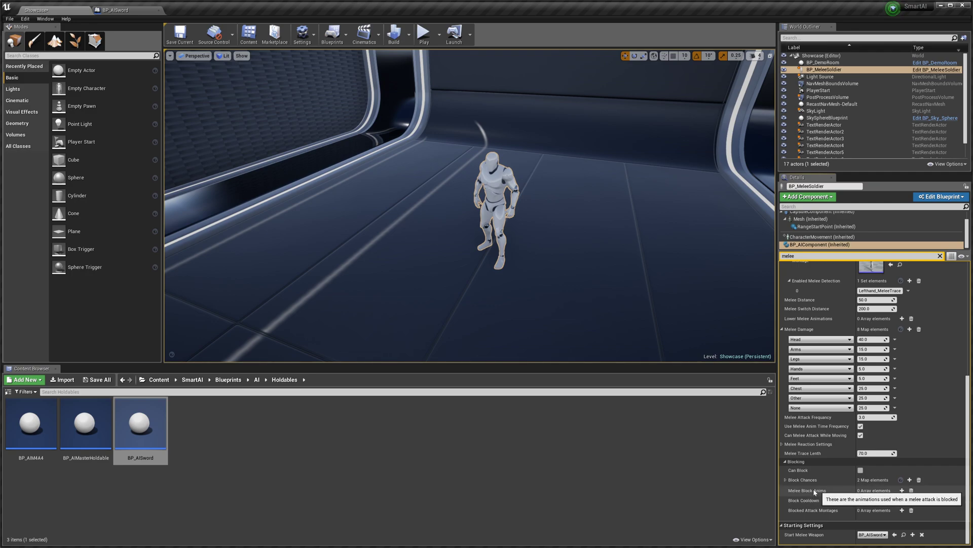
pyautogui.click(787, 480)
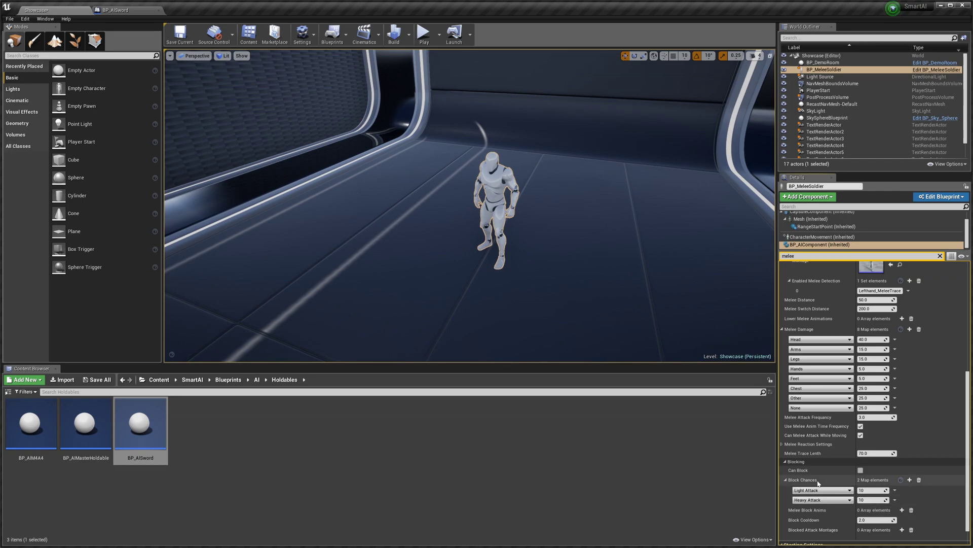
pyautogui.click(818, 481)
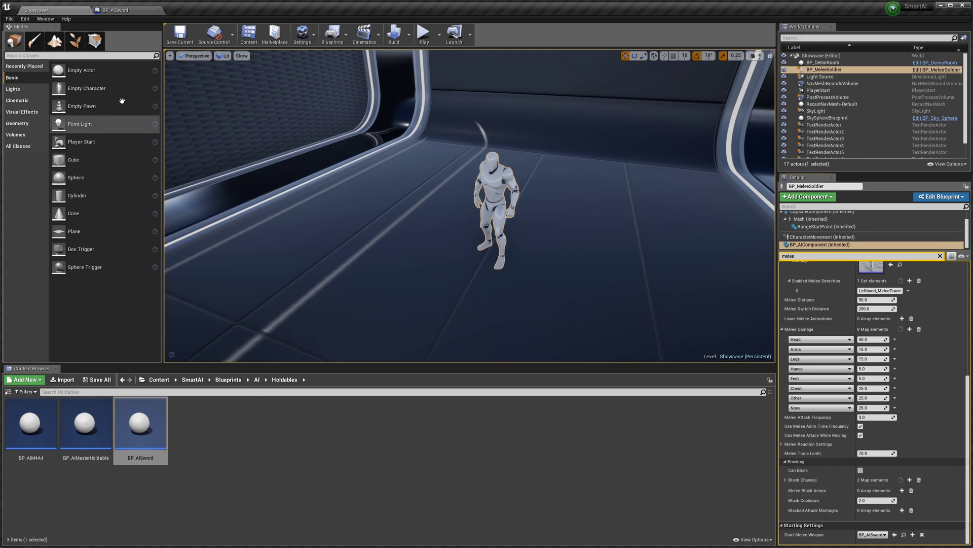
pyautogui.click(129, 12)
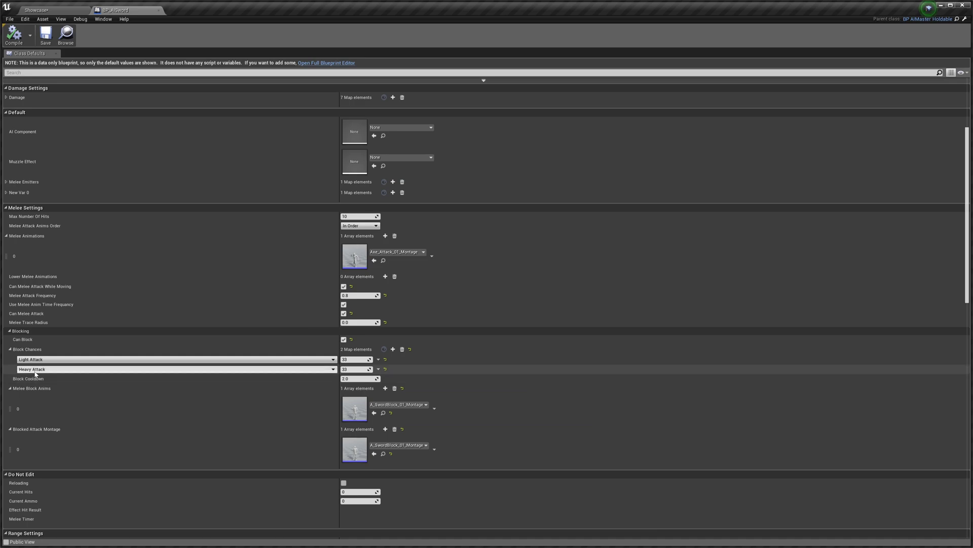
# - Check the Light Attack key choices without changing them, then return to the Showcase level
pyautogui.click(61, 360)
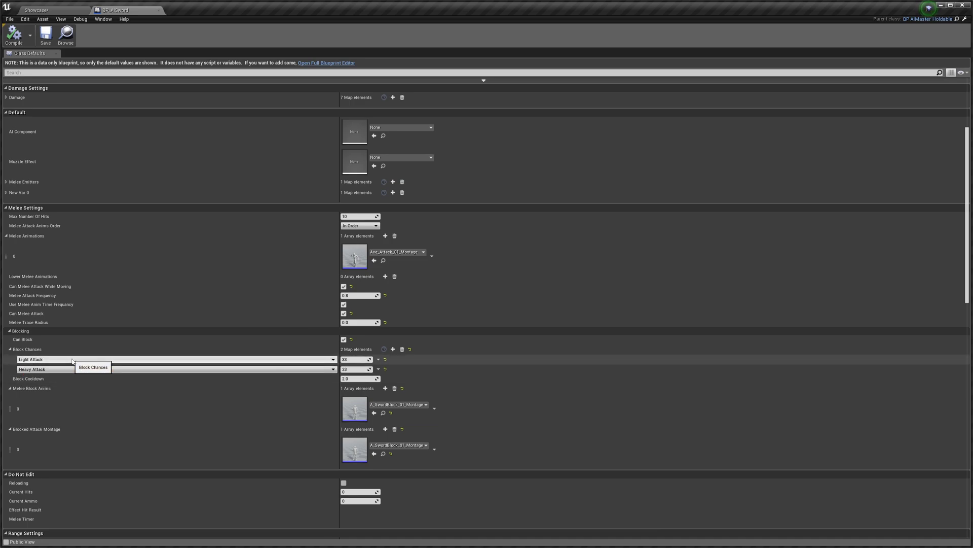
pyautogui.click(72, 361)
pyautogui.click(72, 361)
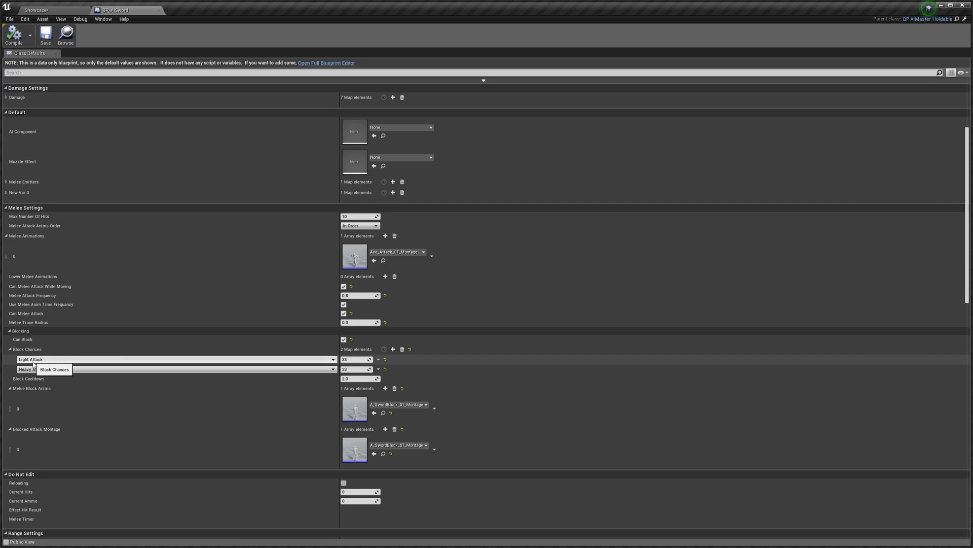
pyautogui.click(56, 6)
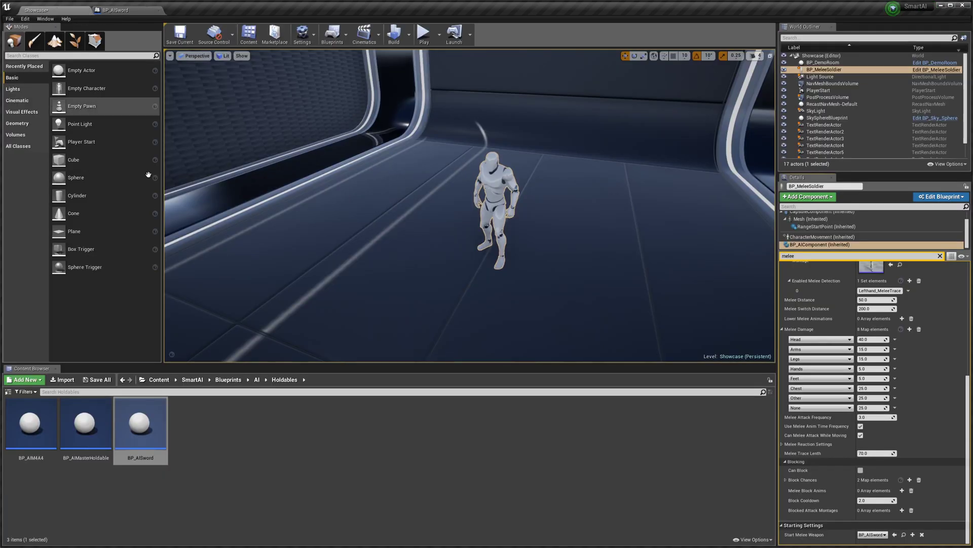
# - Open the E_BlockType enum from Blueprints > Enums and add a fourth entry, NewEnumerator3
pyautogui.click(230, 379)
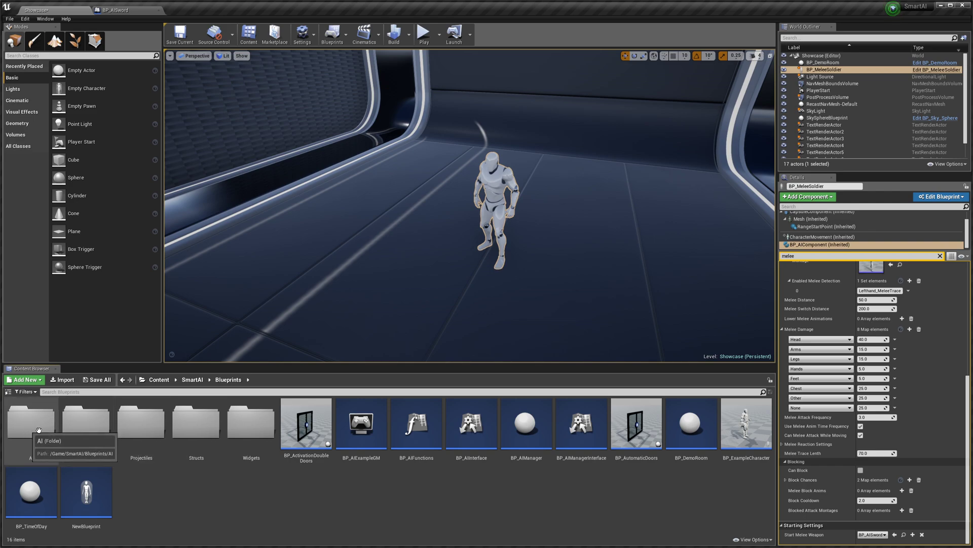
pyautogui.doubleClick(83, 421)
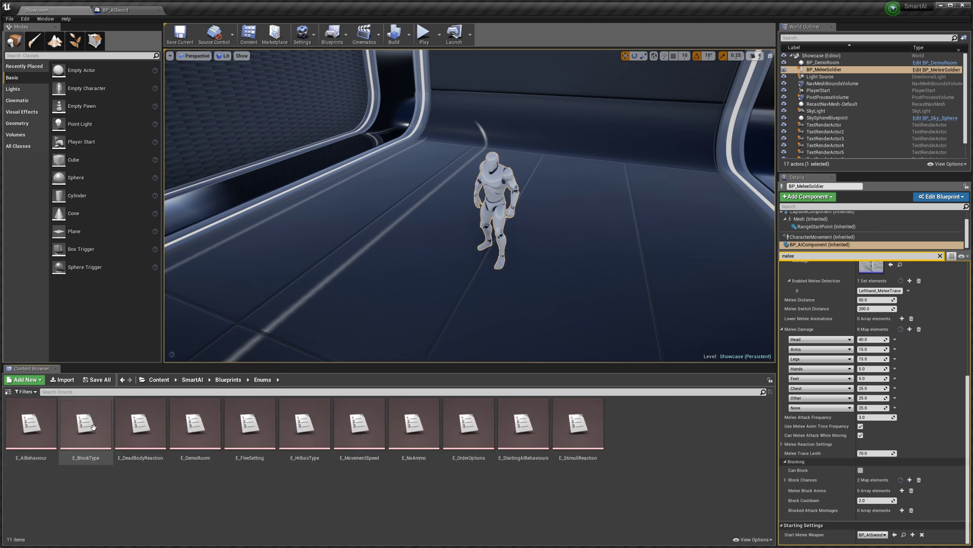
pyautogui.click(88, 467)
pyautogui.doubleClick(87, 467)
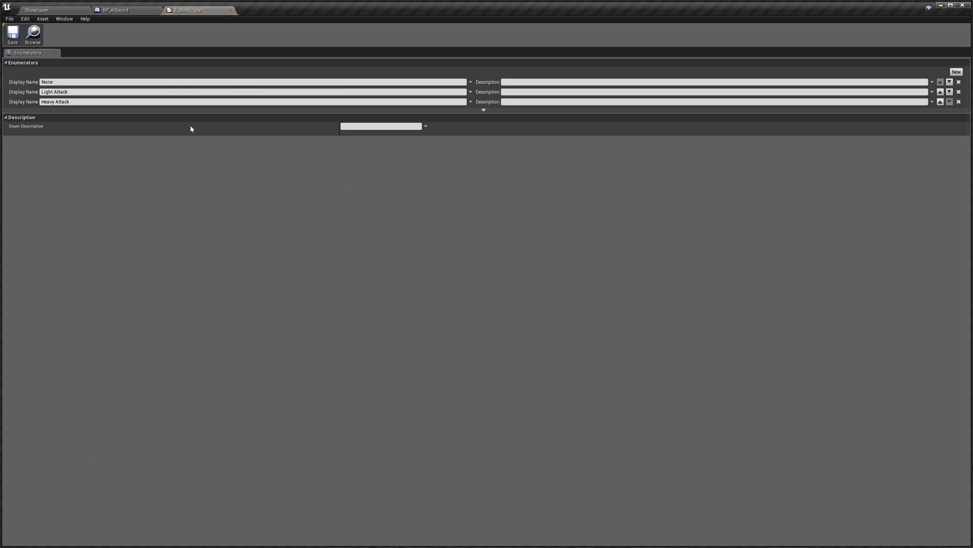
pyautogui.click(957, 72)
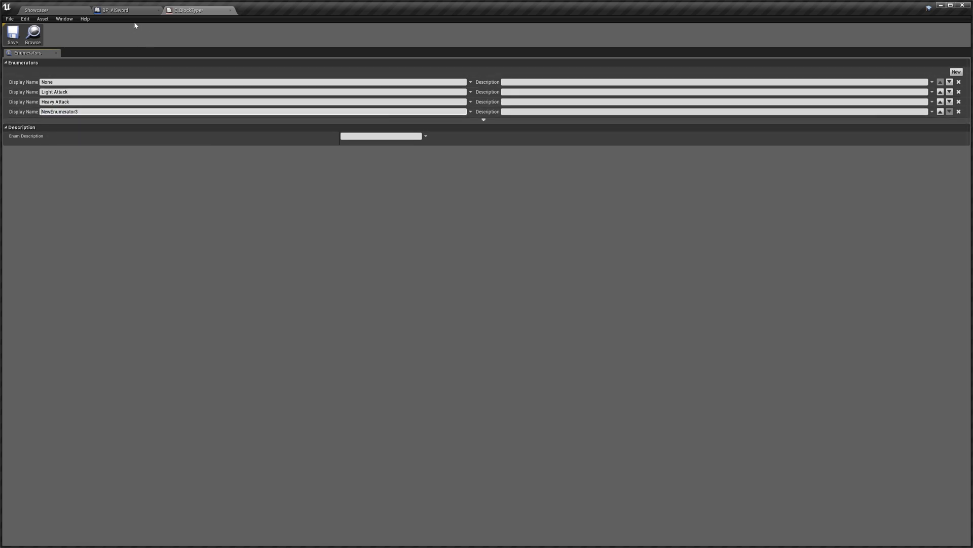
# - Confirm BP_AISword's Heavy Attack block chance key dropdown now offers NewEnumerator3, leaving it unchanged
pyautogui.click(125, 10)
pyautogui.click(107, 370)
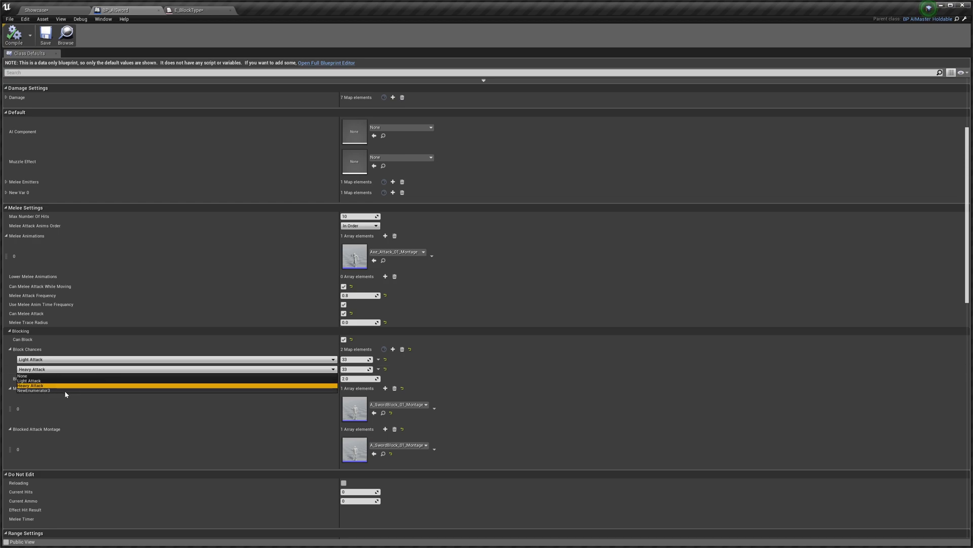
pyautogui.click(192, 42)
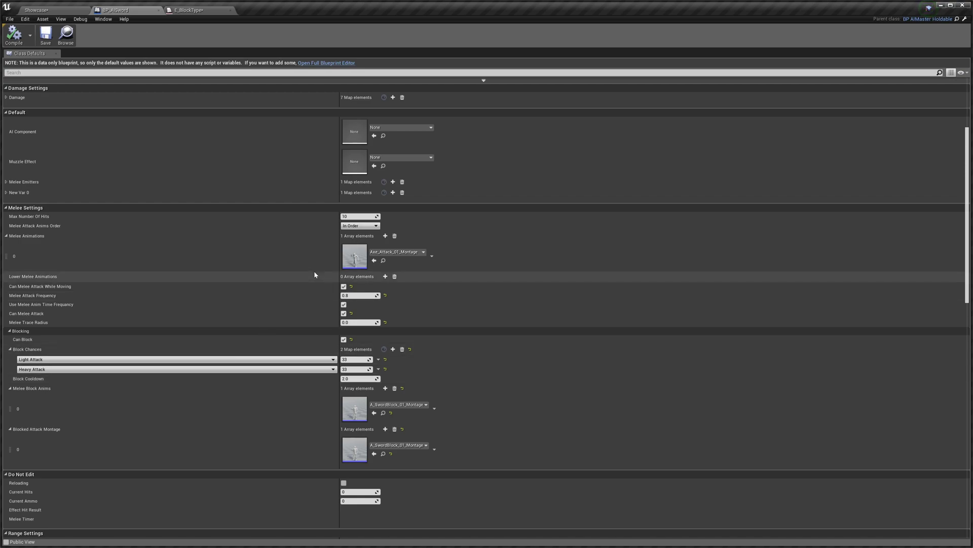
# - Open Axe_Attack_01_Montage, show Notify_BlockAttack's Light Attack and Directional Block settings, and scrub until the axe is raised
pyautogui.doubleClick(349, 261)
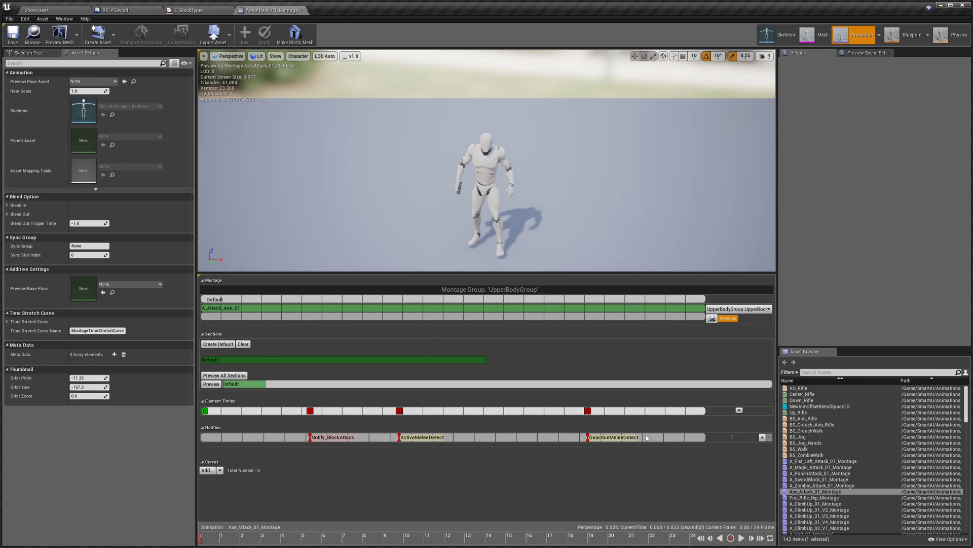
pyautogui.click(333, 439)
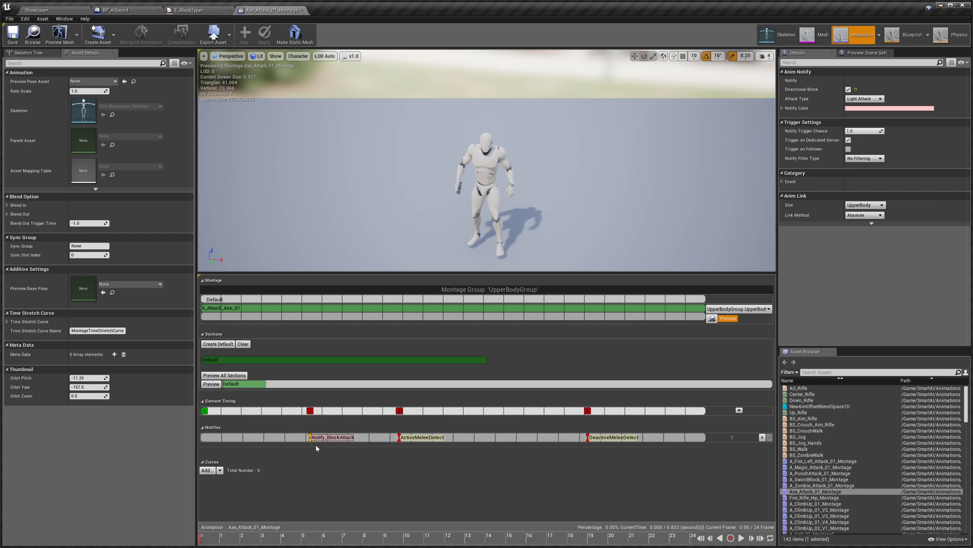
pyautogui.moveTo(236, 533); pyautogui.dragTo(306, 544)
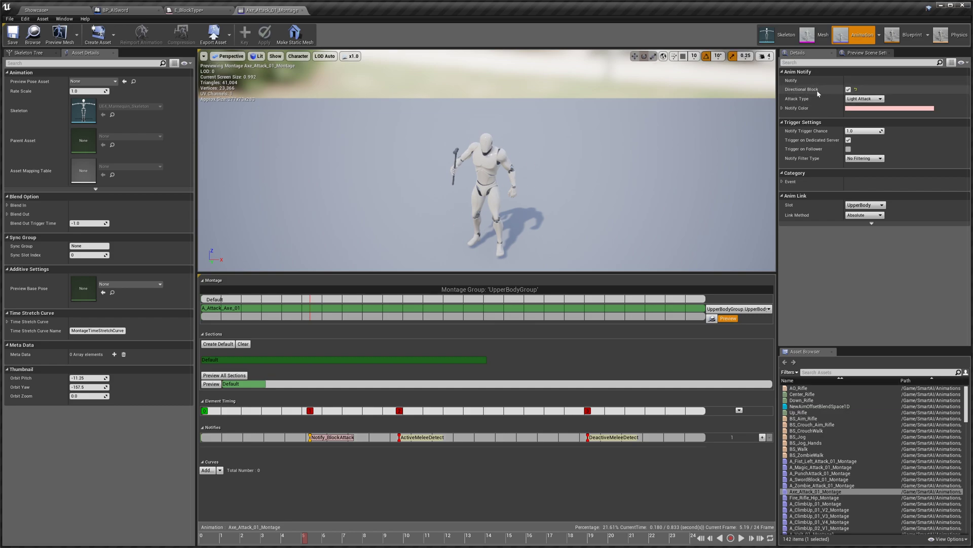
pyautogui.moveTo(805, 92)
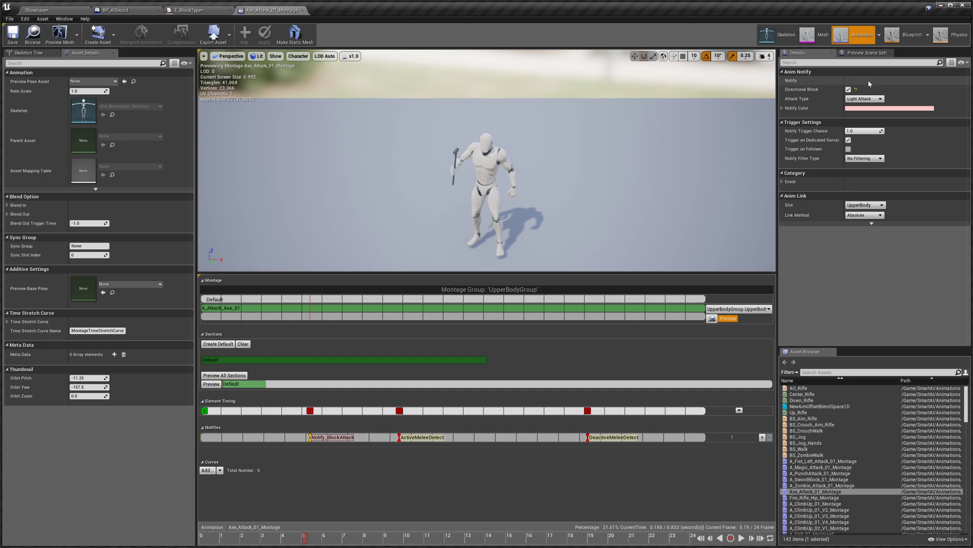
pyautogui.click(849, 90)
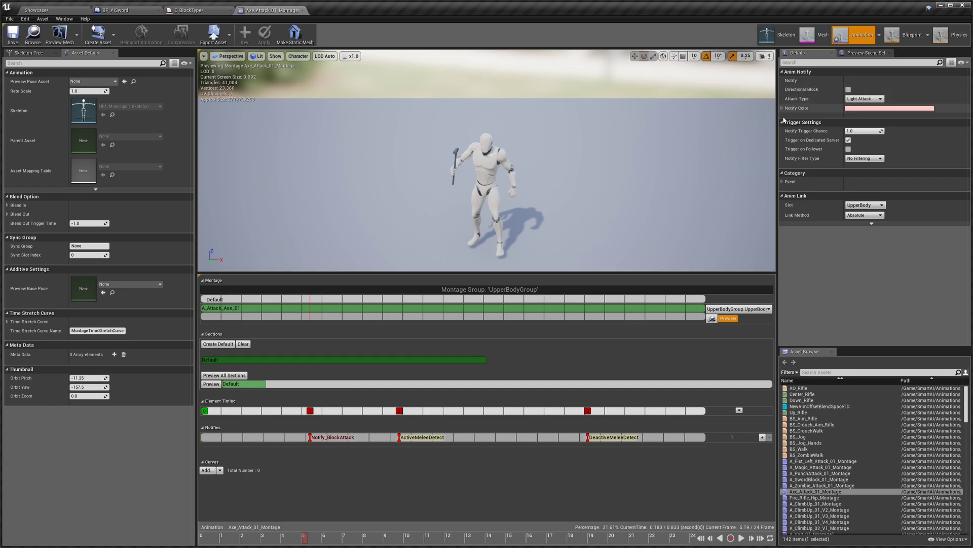
pyautogui.click(849, 89)
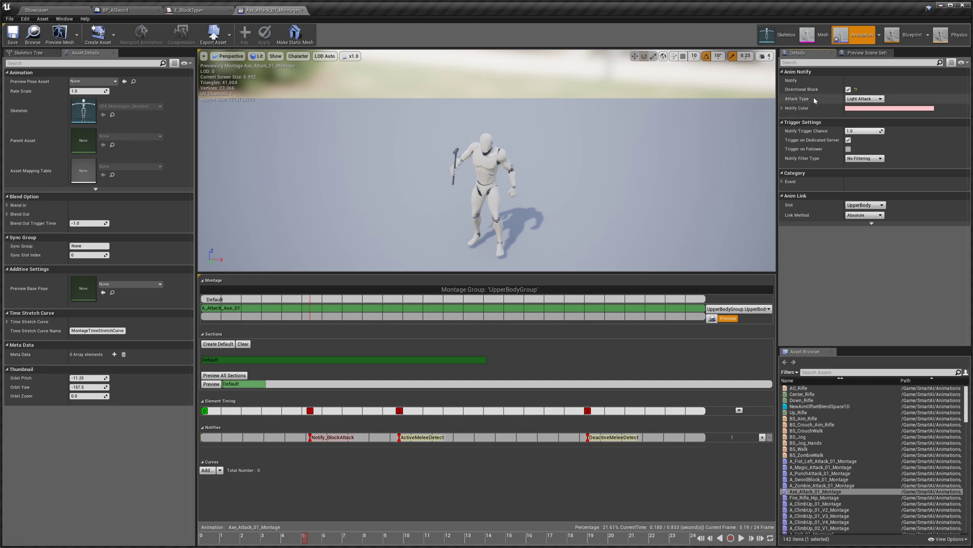
pyautogui.click(871, 99)
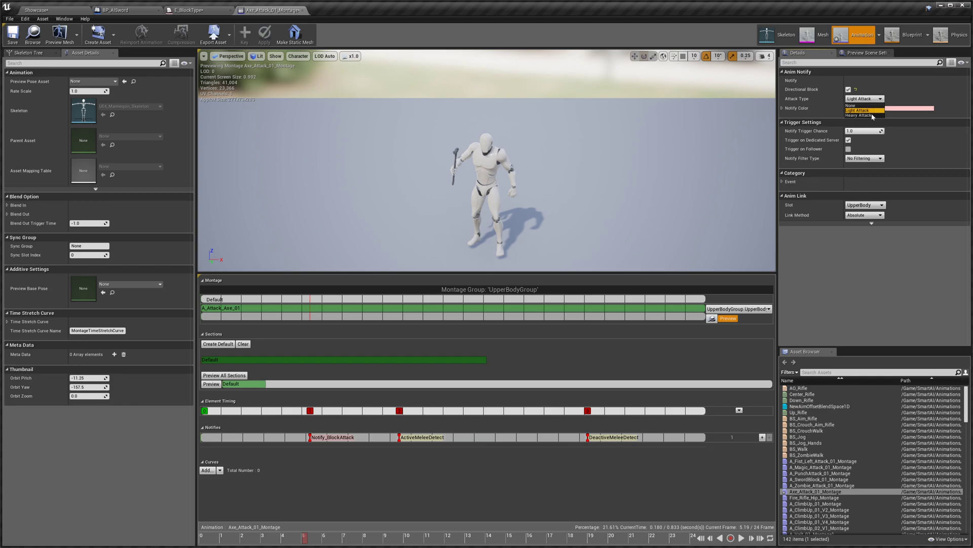
pyautogui.click(873, 100)
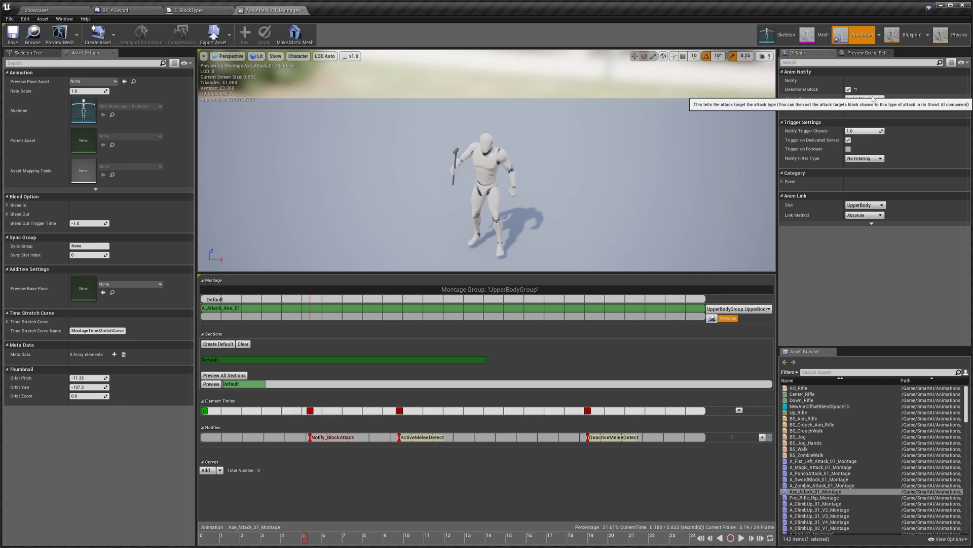